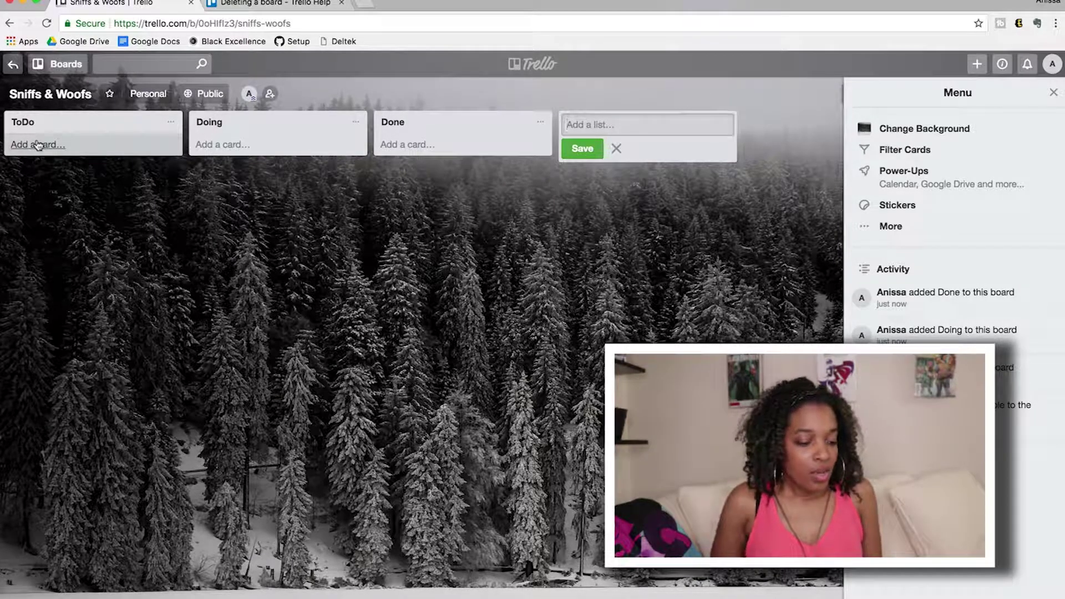
Add the cards "Design the Homepage" and "Create Homepage" to the ToDo list
click(35, 145)
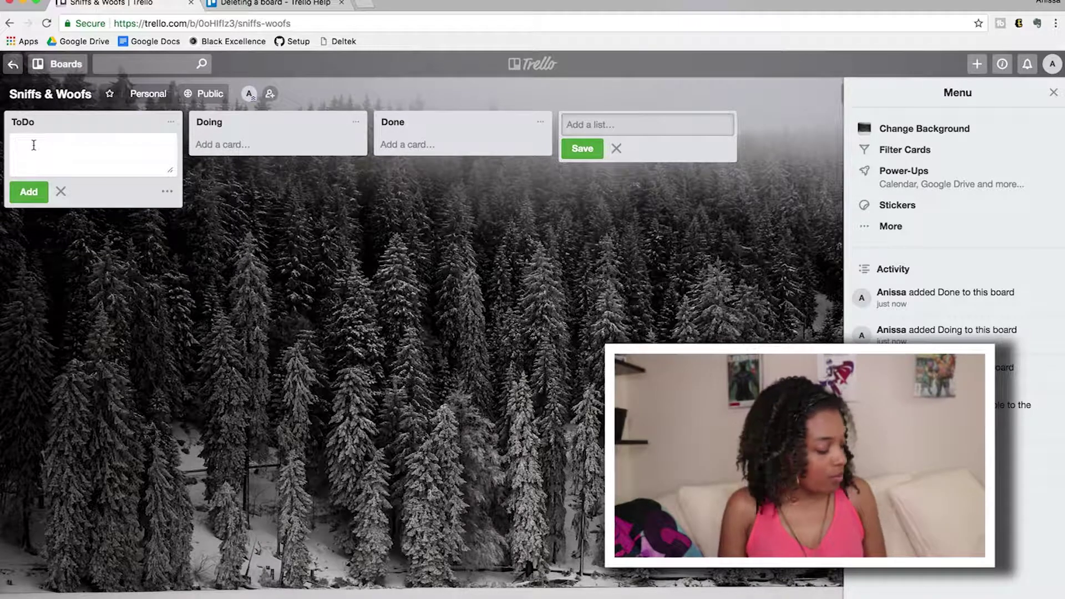
text(Design the Homepage)
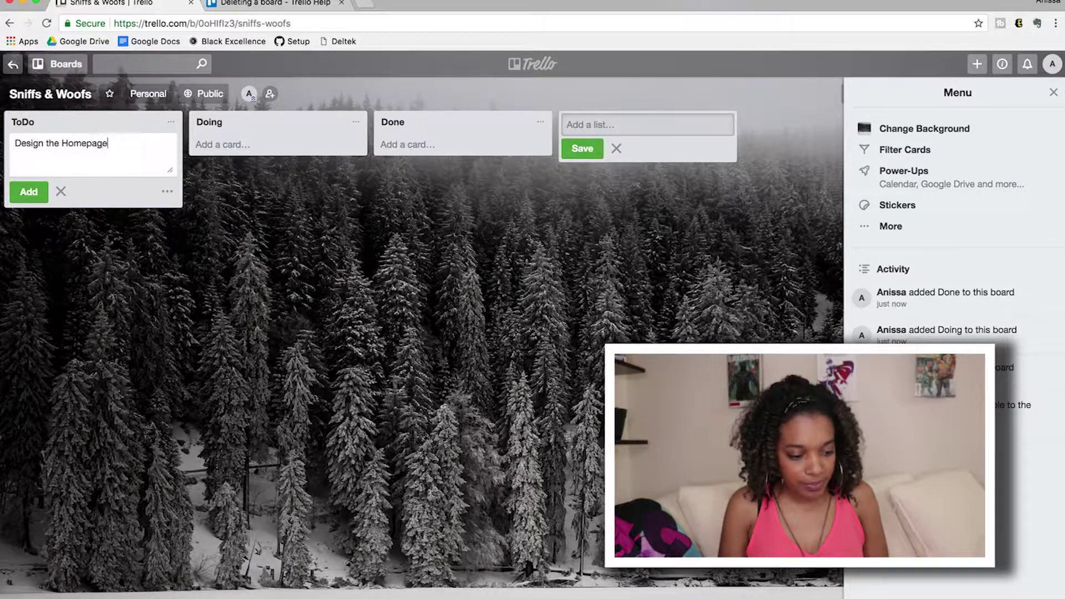
key(Return)
text(Create th)
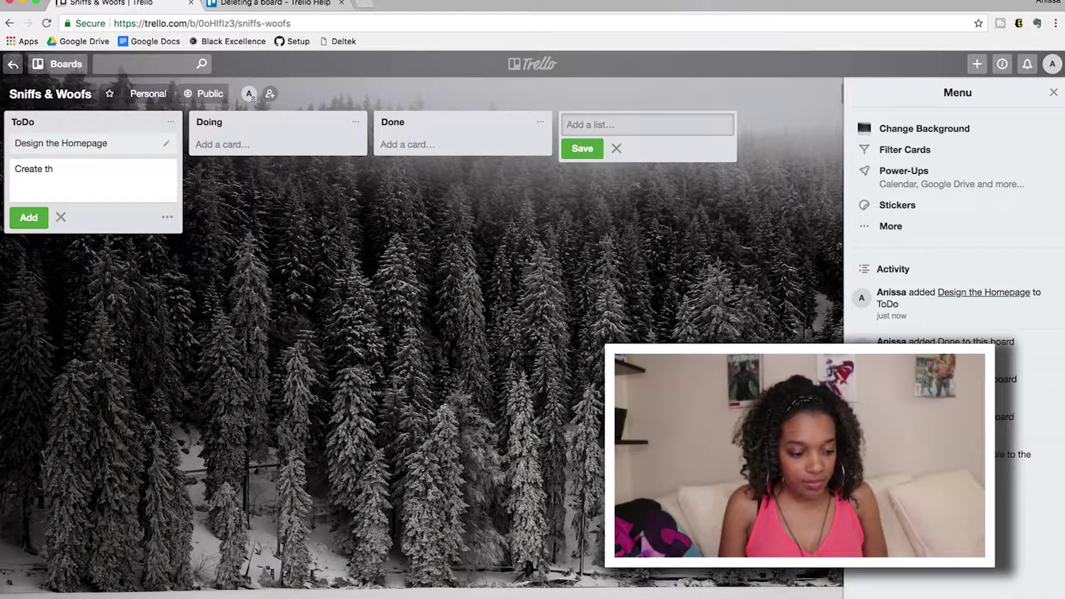
text(atmepage)
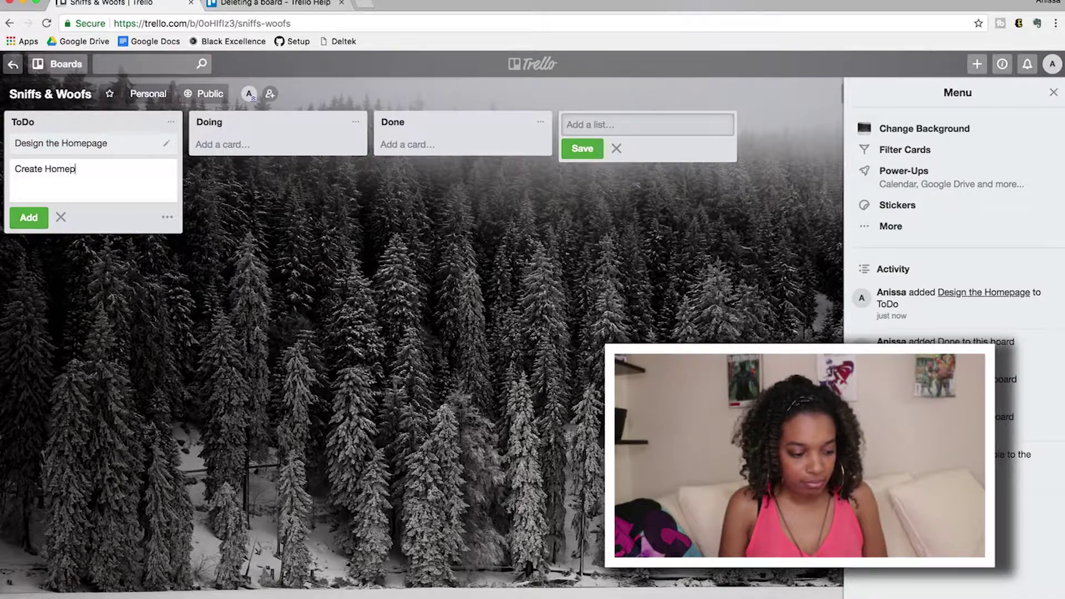
key(Return)
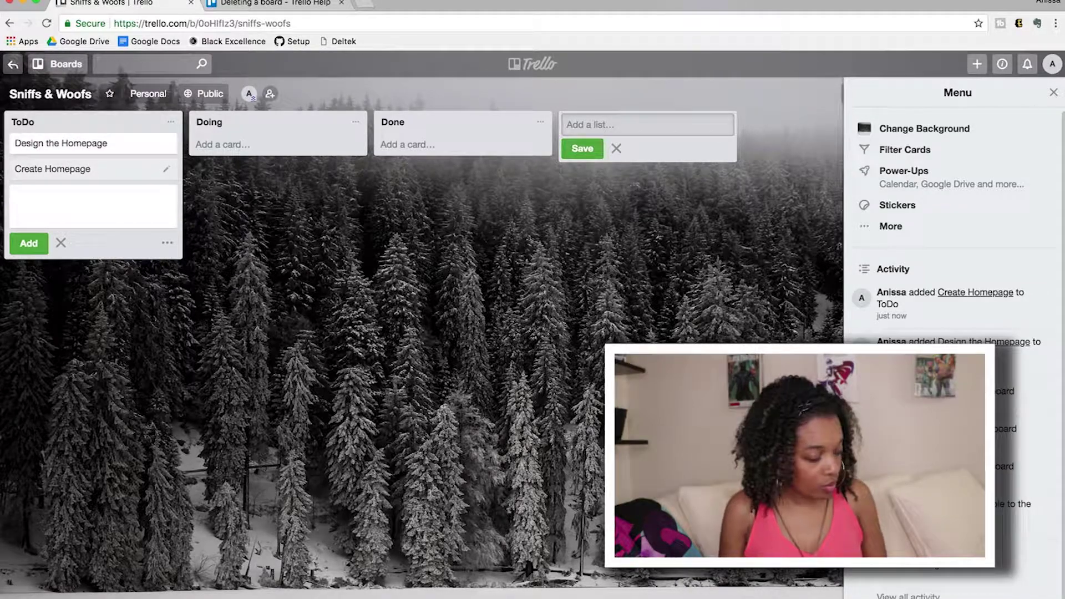
Add a third card titled "Have SIgn up/Sign in page" to the ToDo list
text(Have Sign up/)
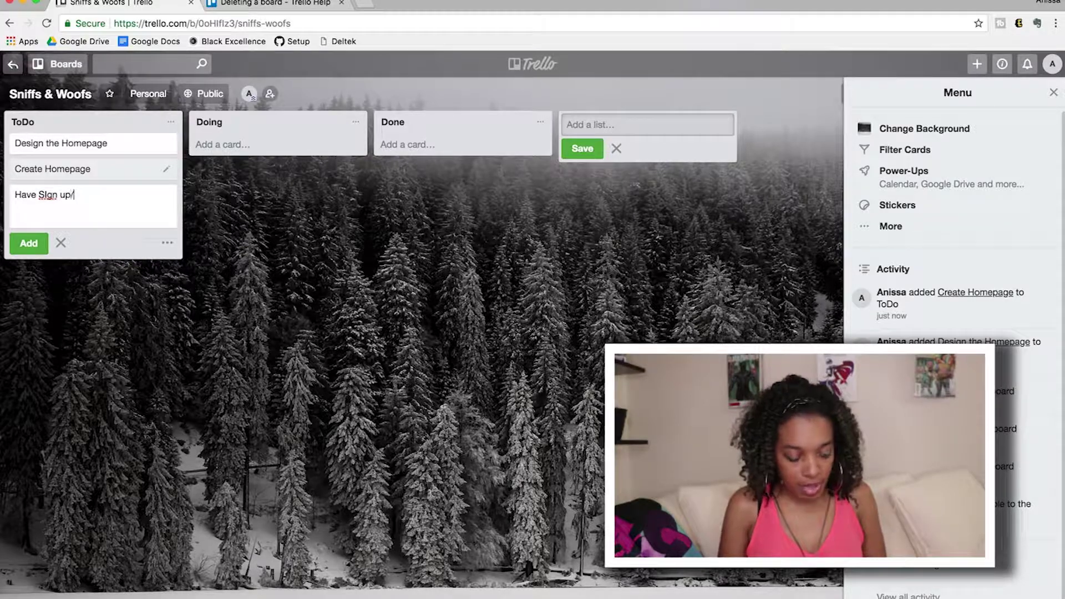
text(Sign in page)
key(Return)
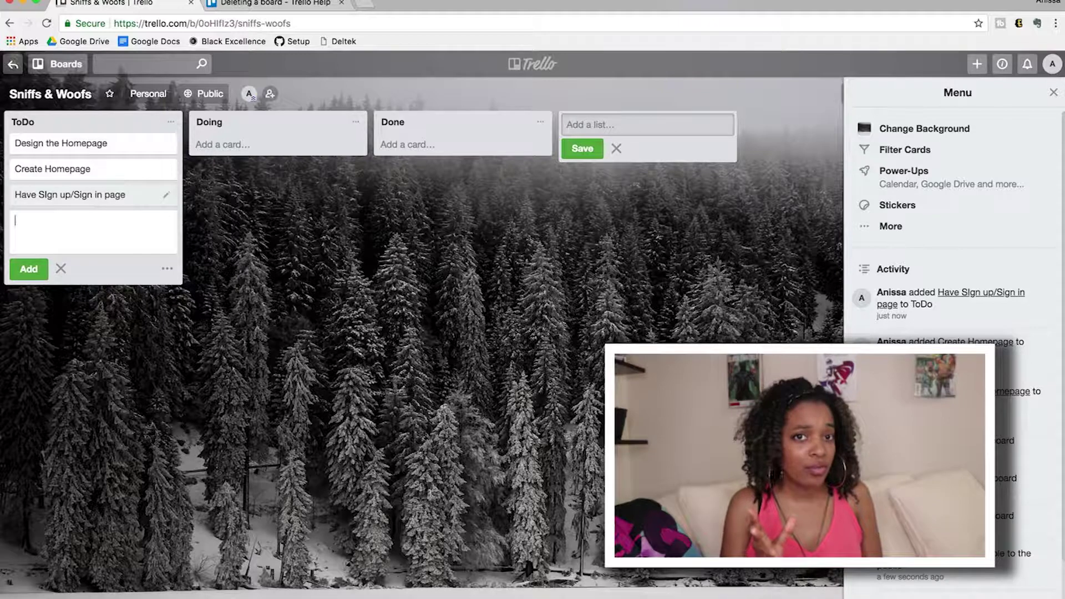
Draft another ToDo card reading "Create a profile page."
text(Havat3e a)
key(BackSpace)
key(BackSpace)
key(BackSpace)
key(BackSpace)
key(BackSpace)
text(eate)
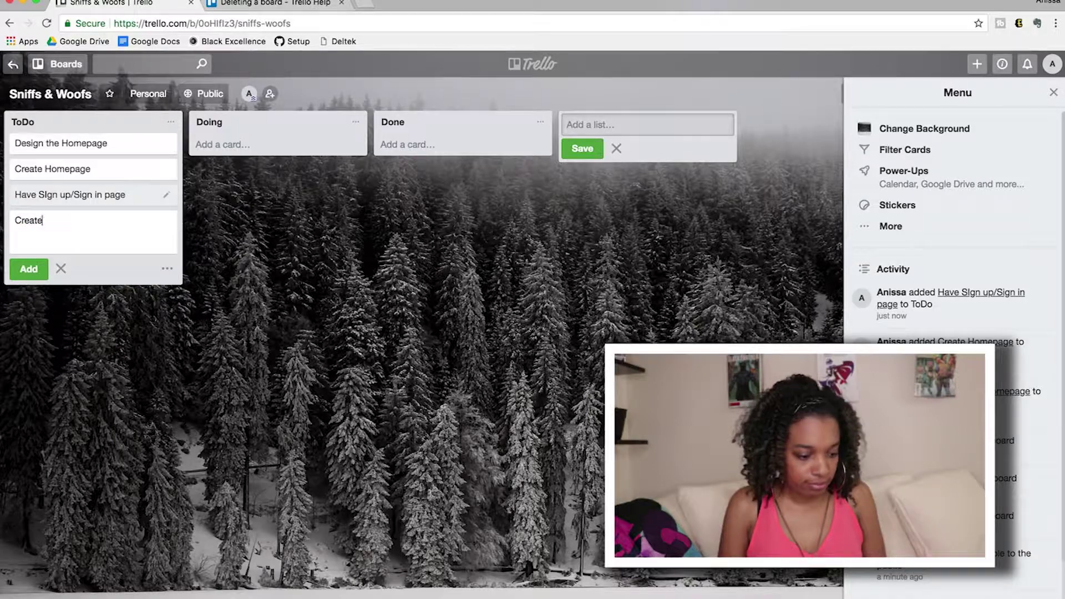
text( a profile page.)
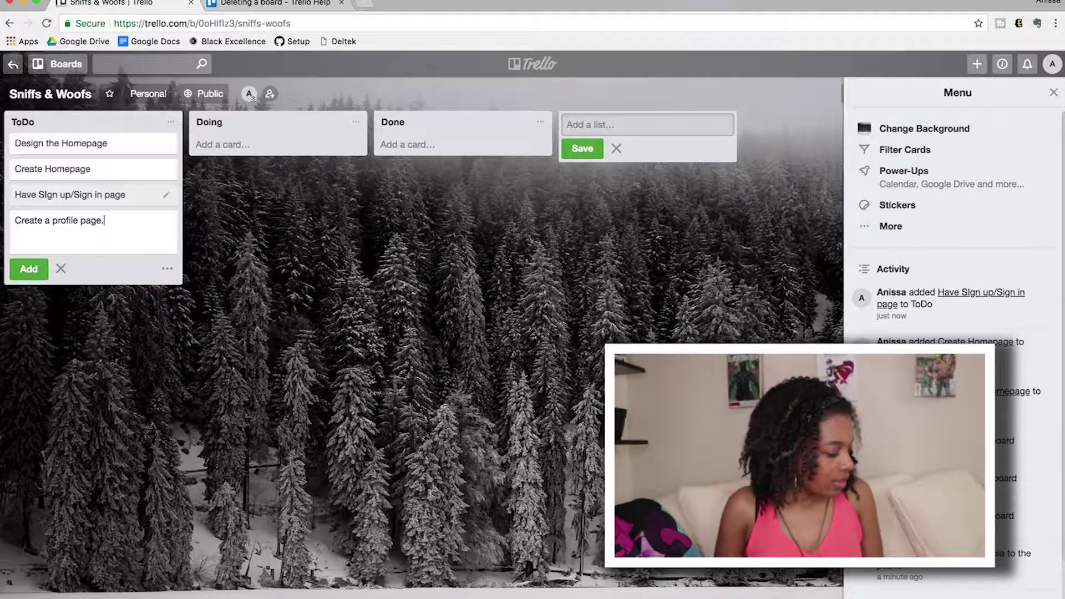
Close the new-list form and look at the board's options for adding members
click(283, 209)
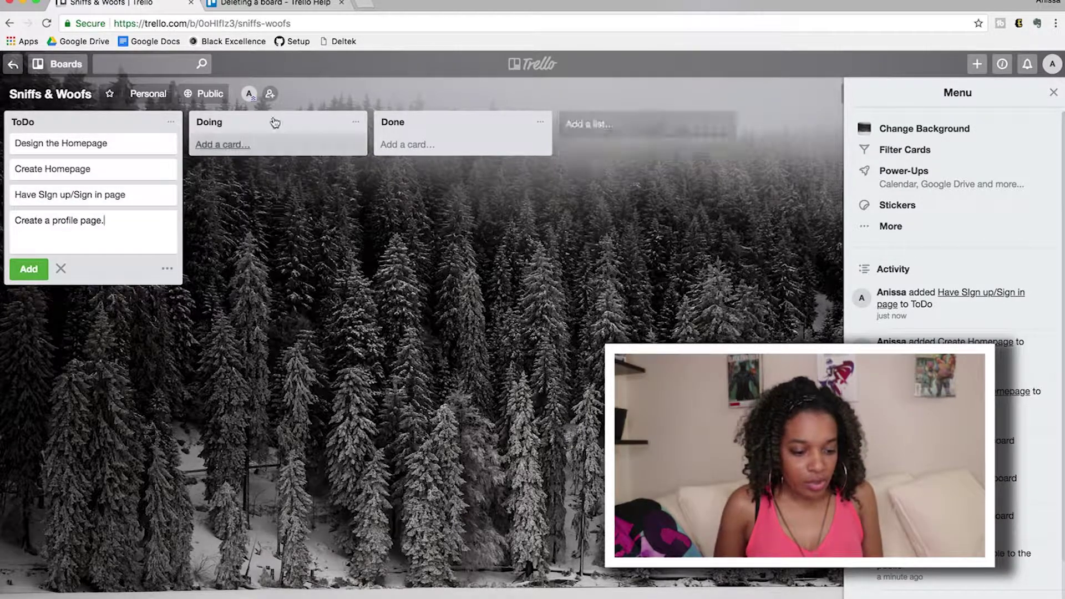
click(270, 96)
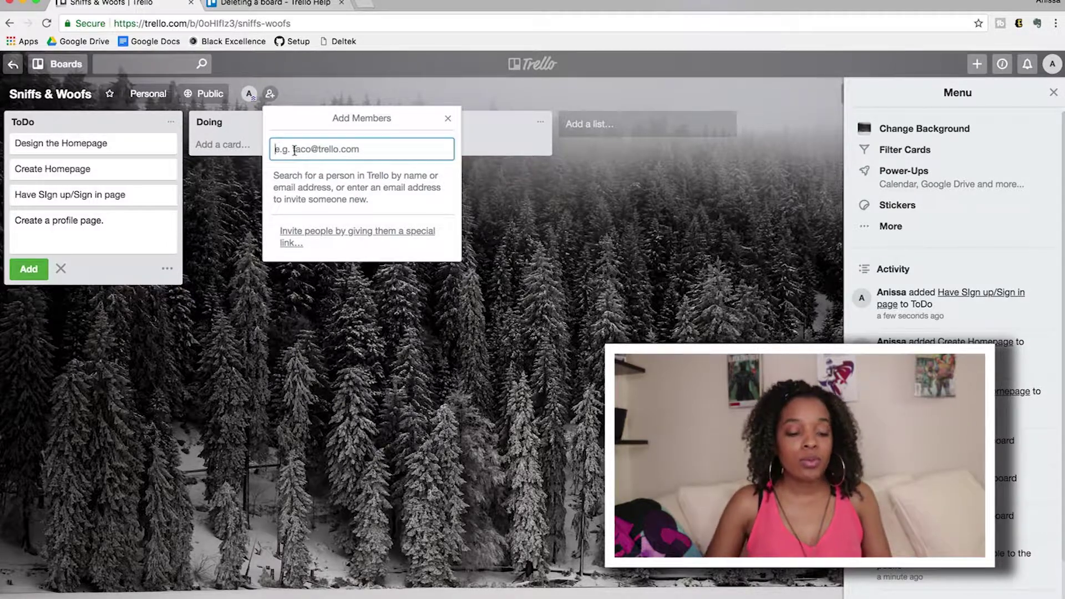
click(289, 319)
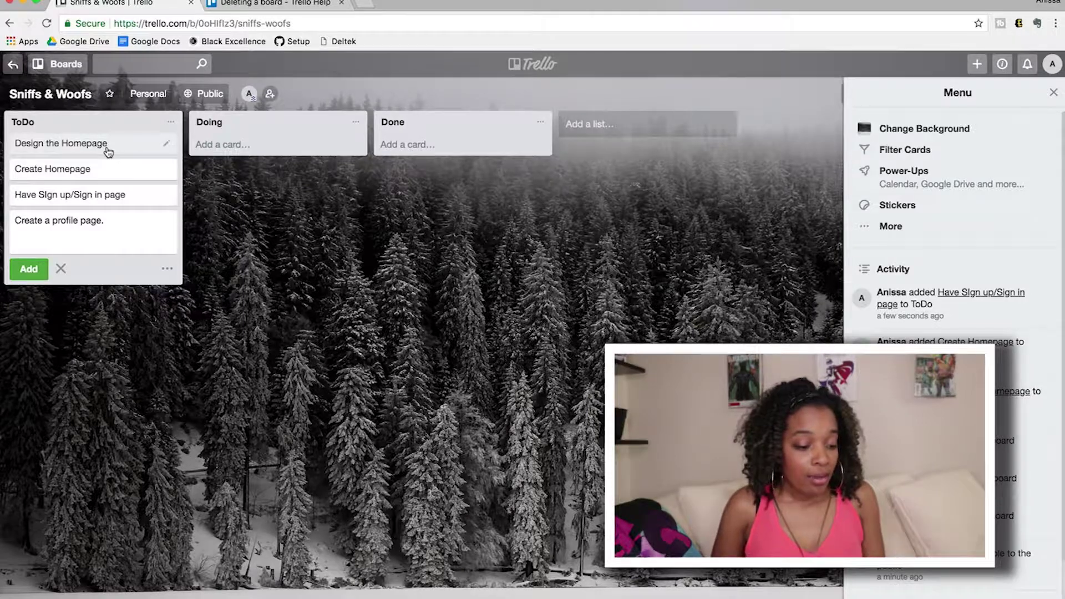
Move the "Design the Homepage" card to Doing, and the "Create Homepage" card through Doing to Done
drag(108, 150, 283, 145)
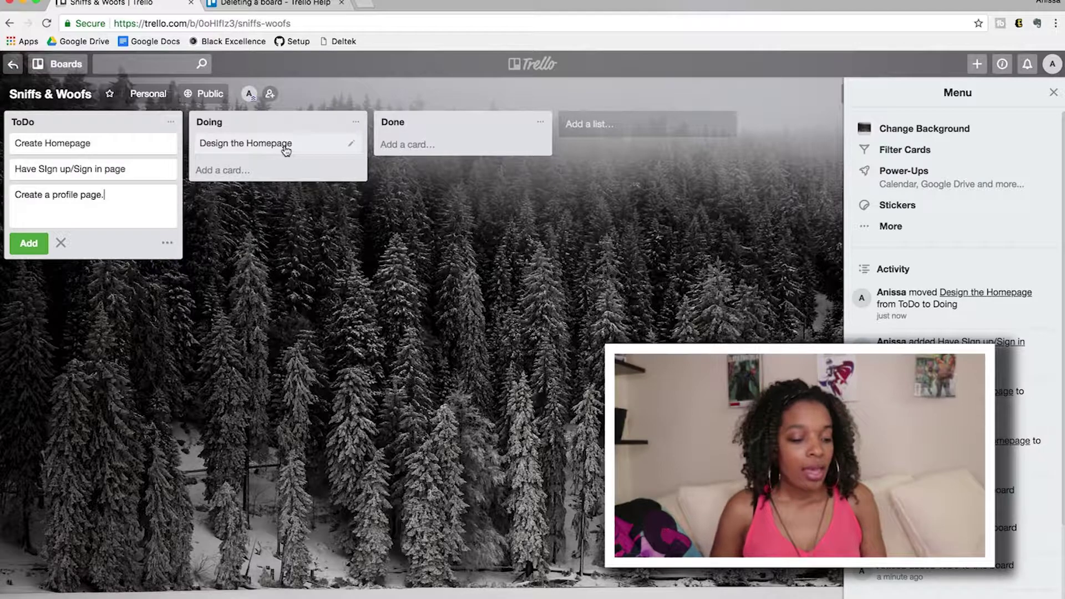
drag(121, 154, 302, 183)
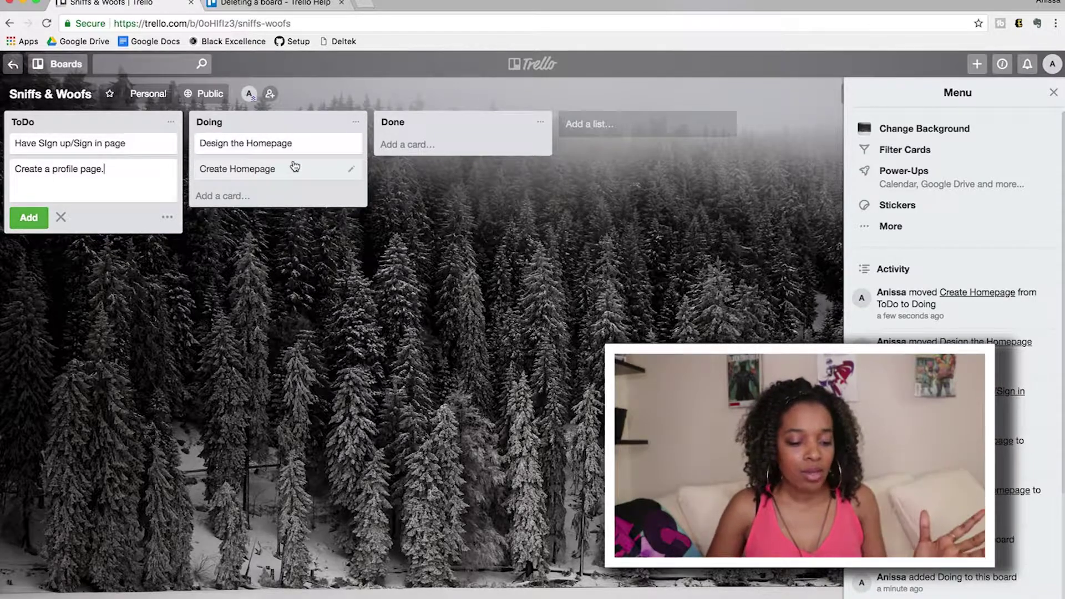
drag(294, 171, 471, 151)
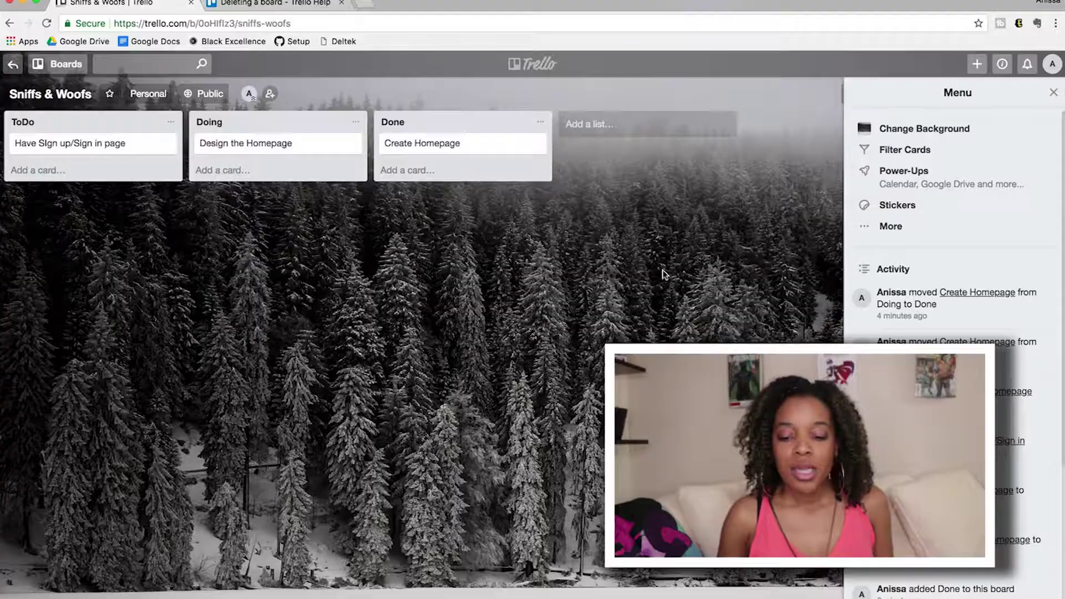
Browse the Power-Ups available for the board in the Developer Tools category
click(918, 177)
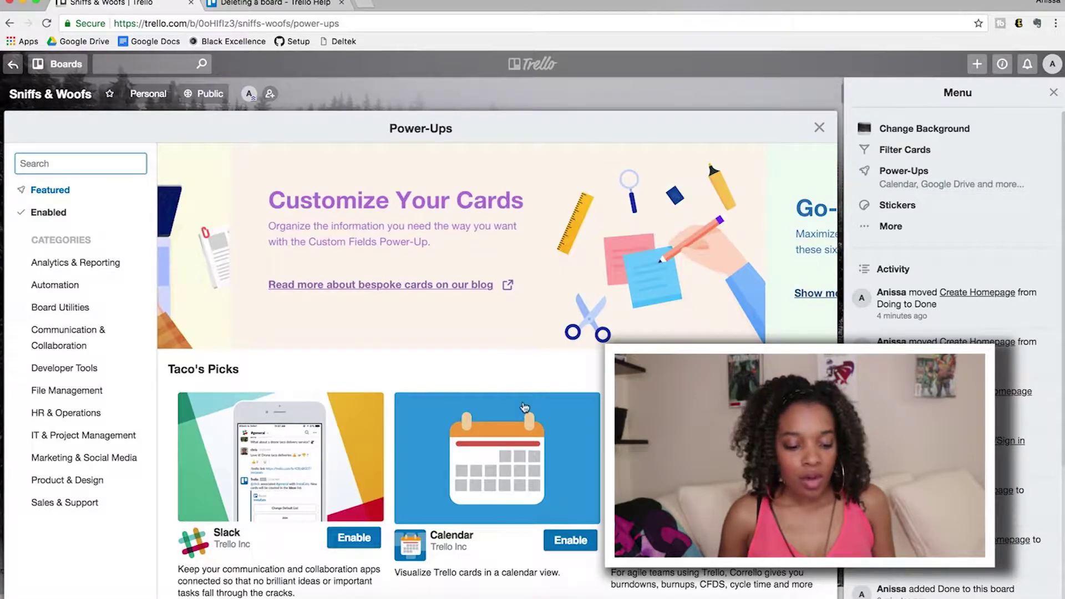
scroll(486, 426, down, 3)
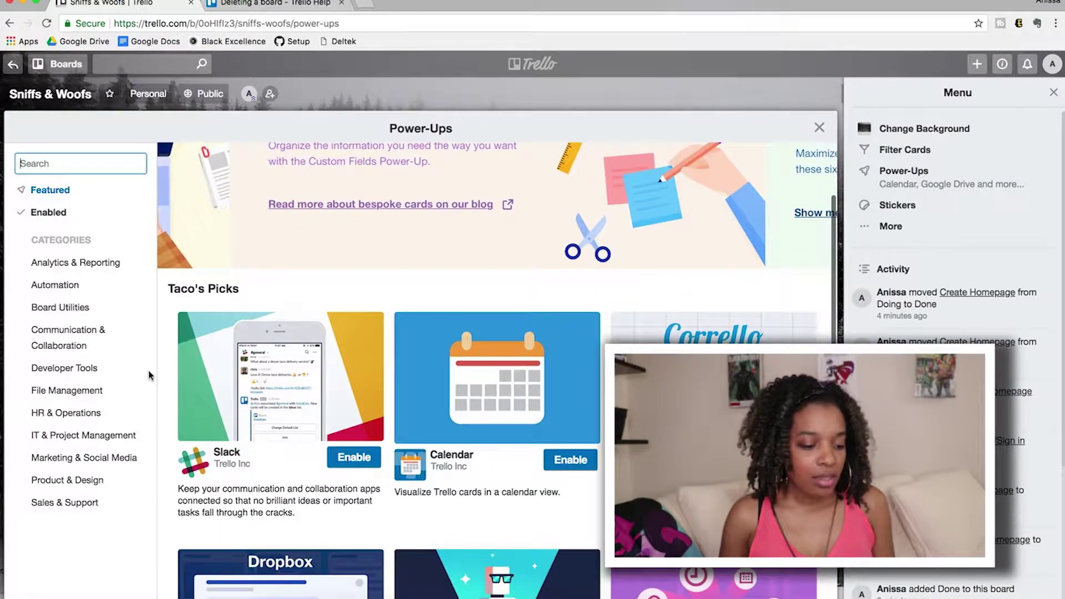
click(88, 368)
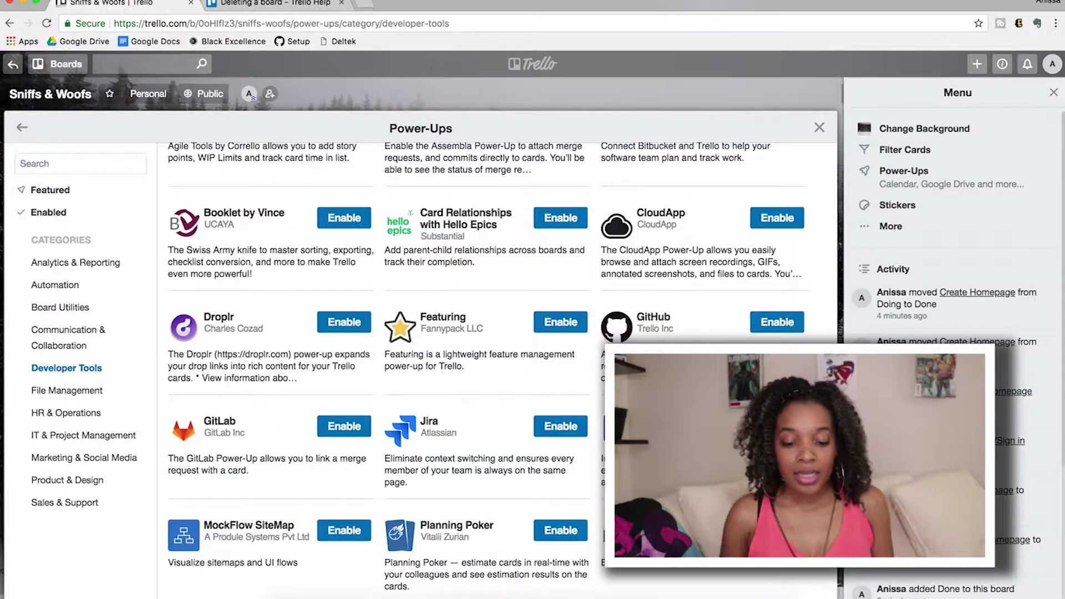
scroll(284, 516, down, 4)
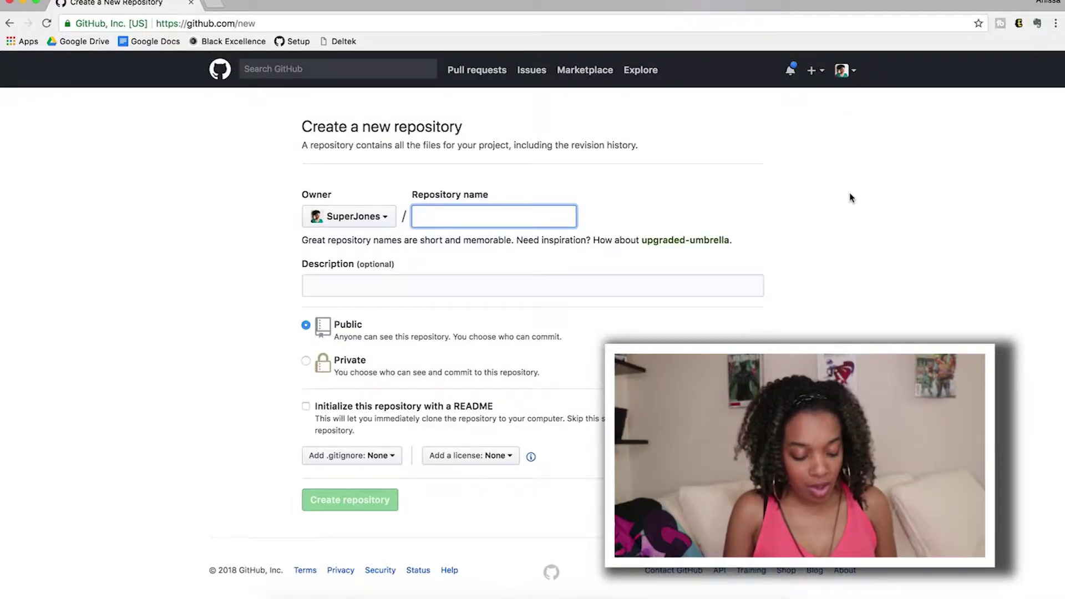
Switch to GitHub and name the new repository Sniffs-and-Woofs
text(n)
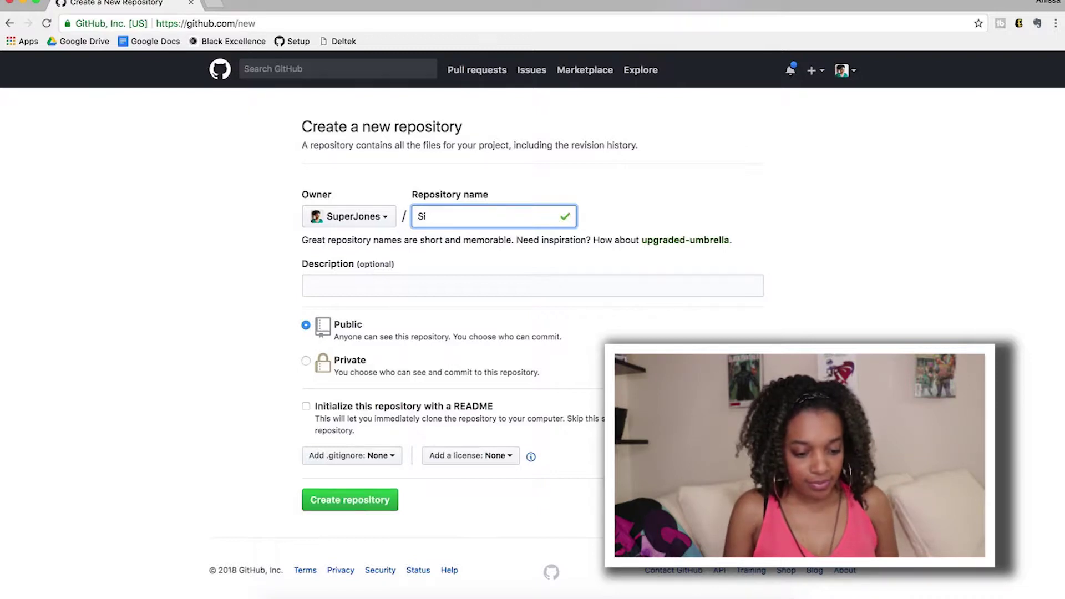
text(iffs&)
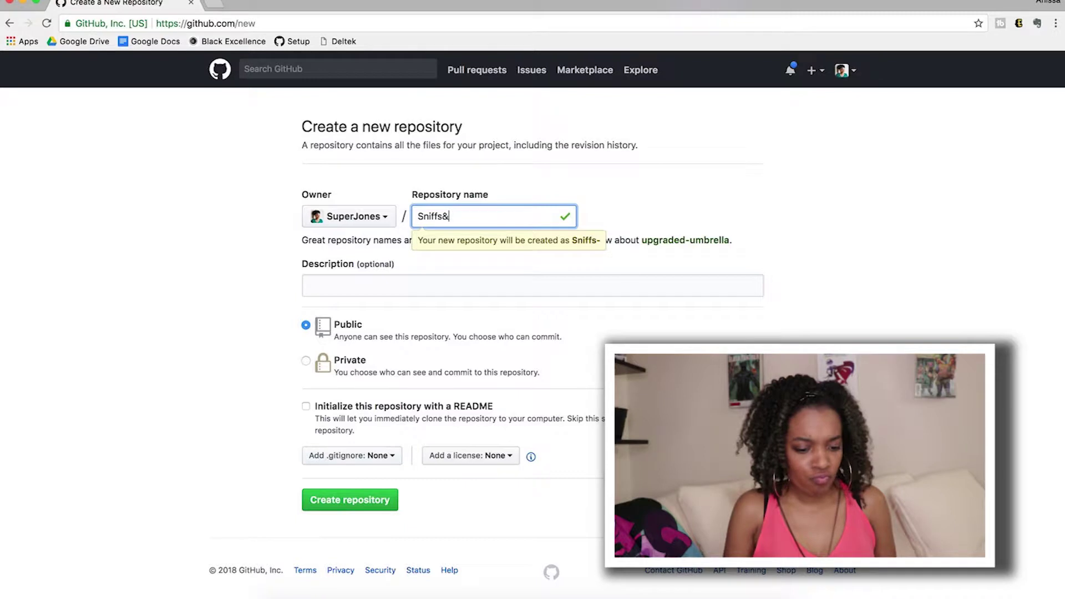
key(BackSpace)
text(-and-Woofs)
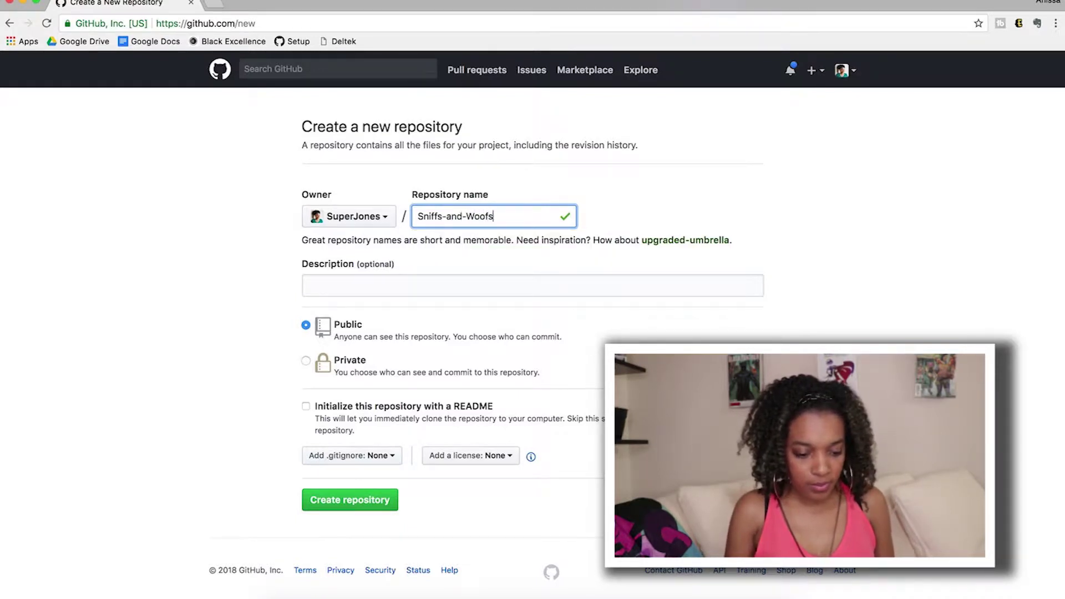
Describe the repository as "An app that lets your pets meet other pets in the neighborhood." and create it initialized with a README
click(641, 286)
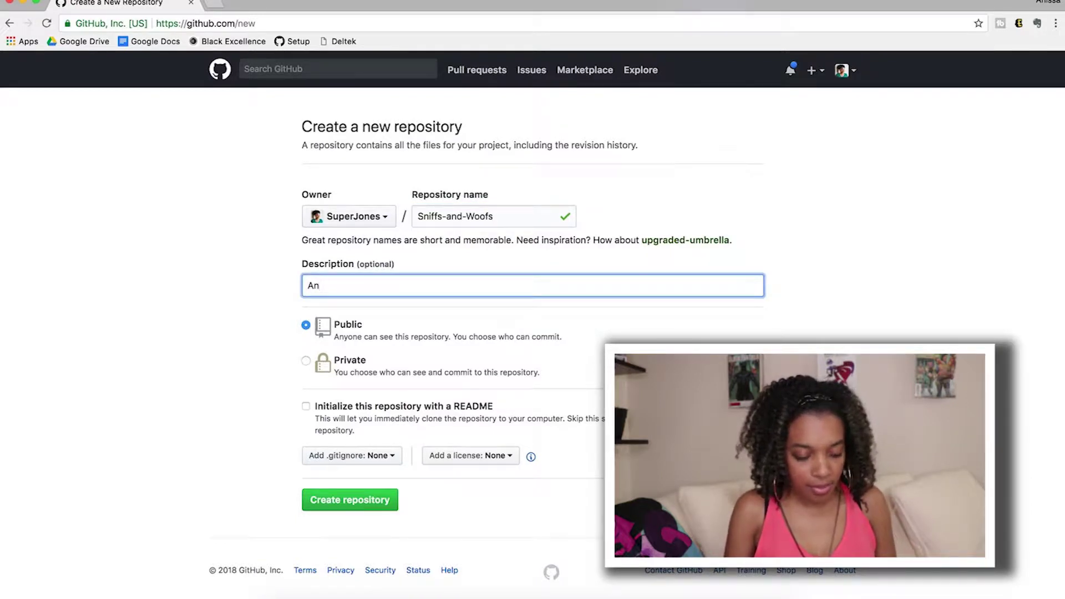
text(An app that)
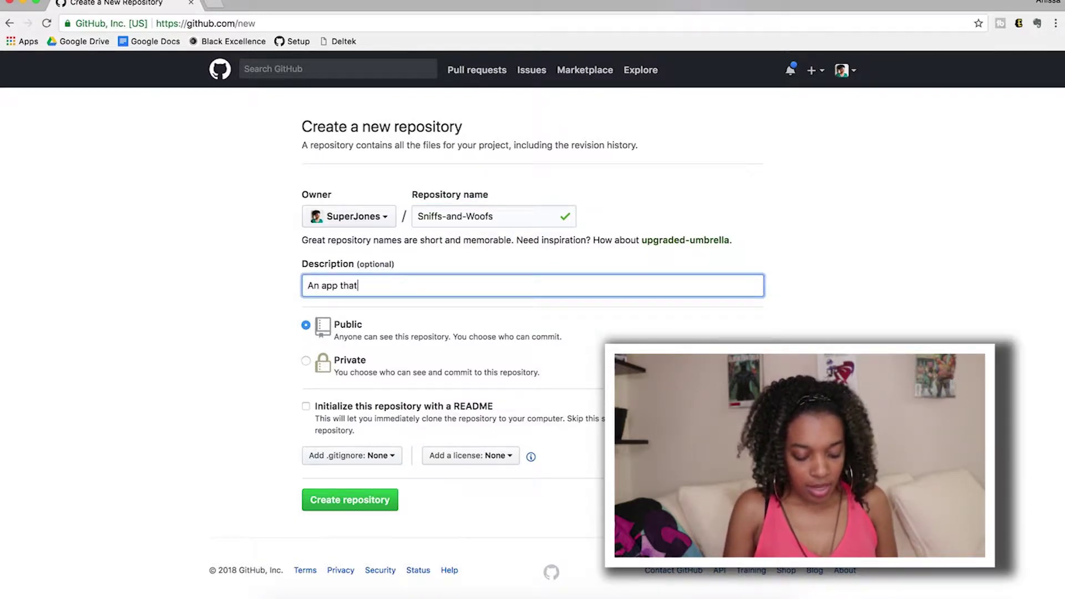
text(pets meet )
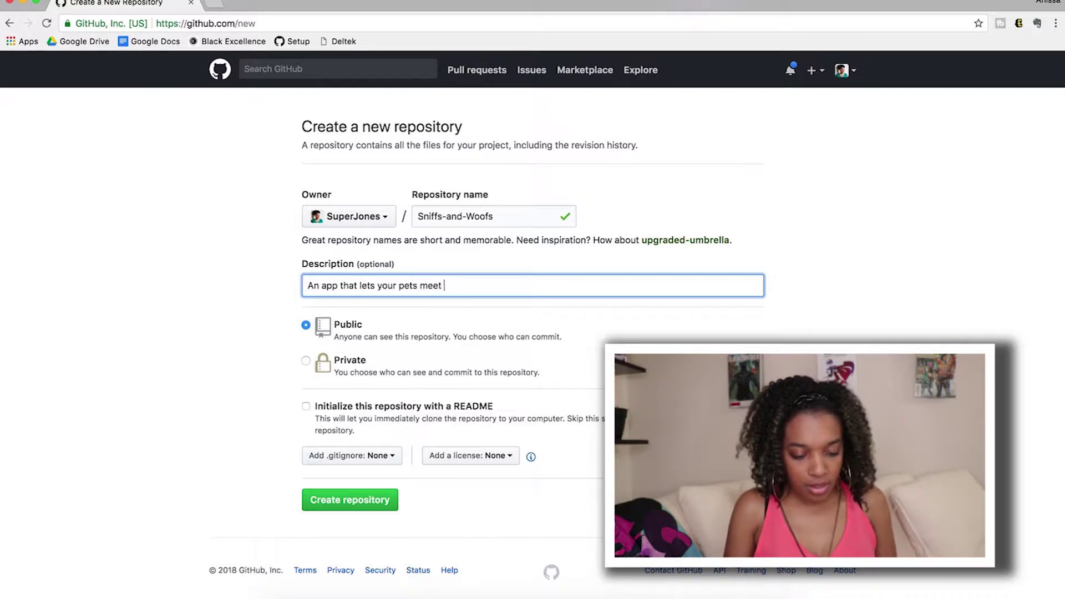
text(other me)
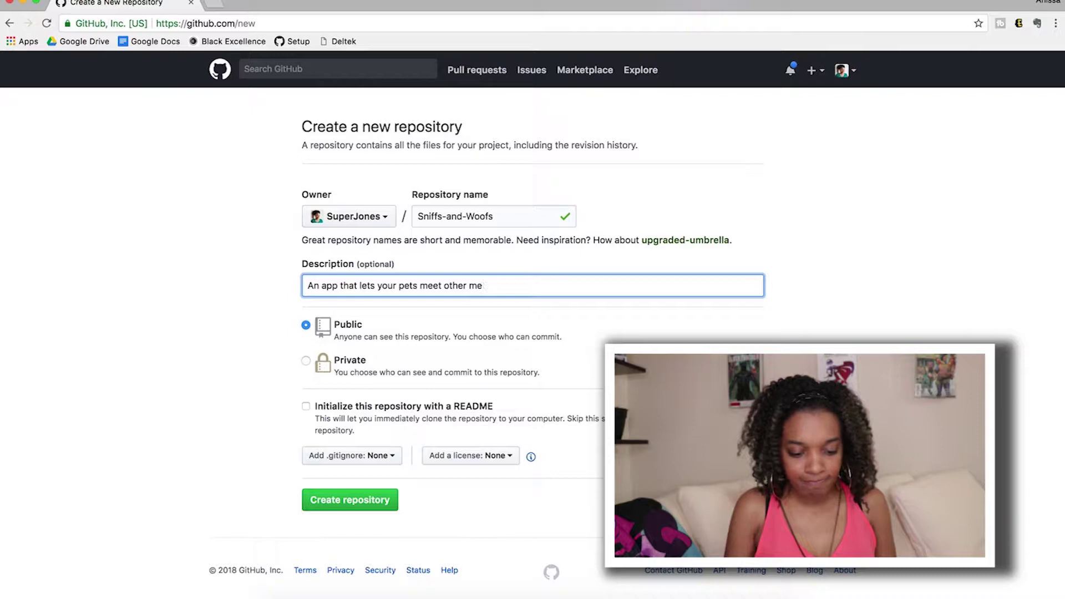
text(tets in the )
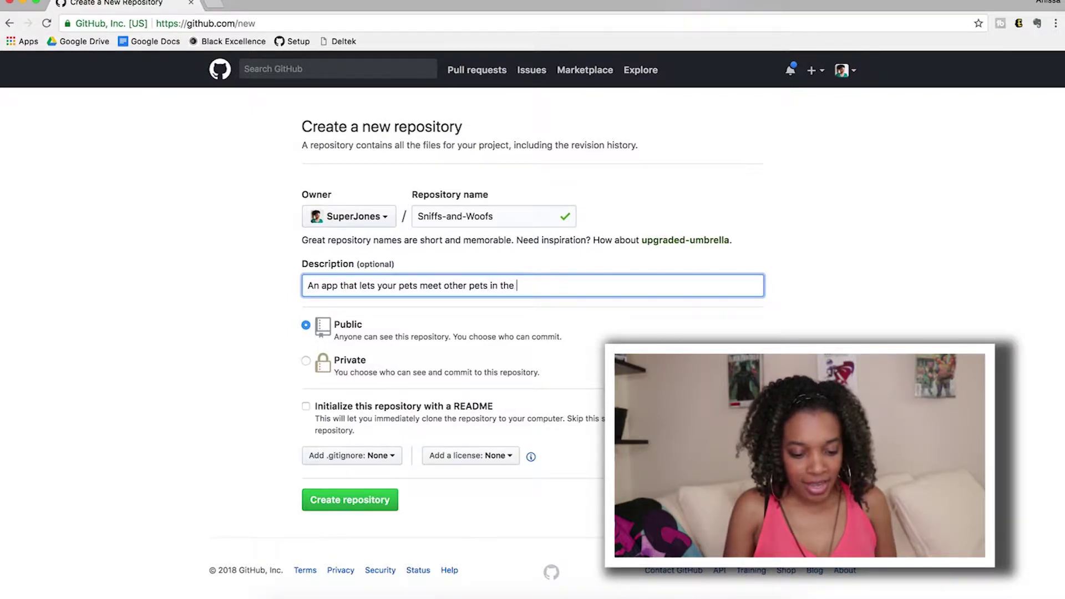
text(neightb)
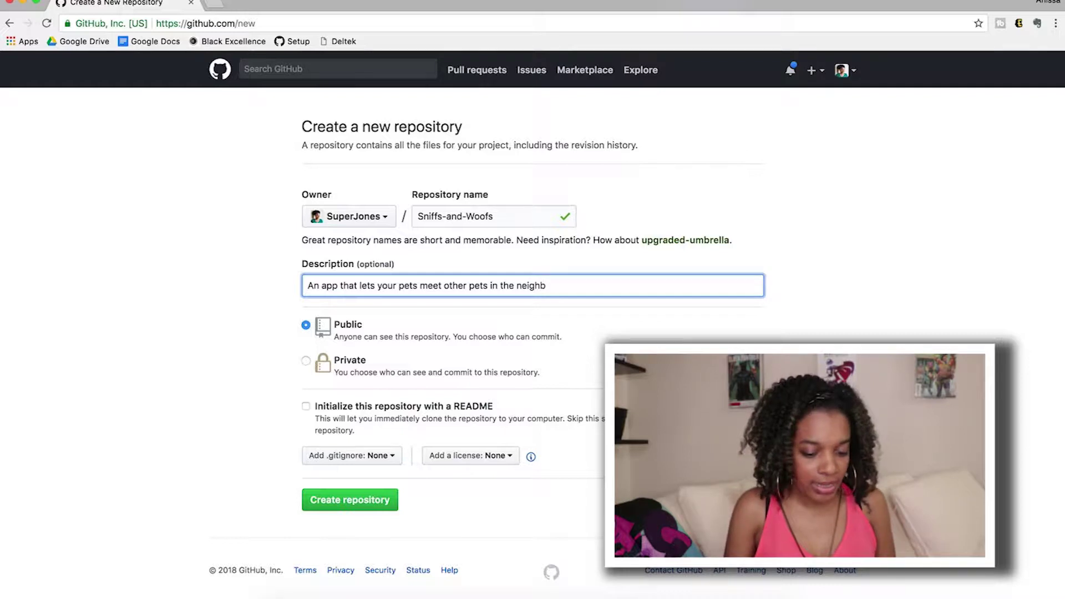
text(oohrhood.)
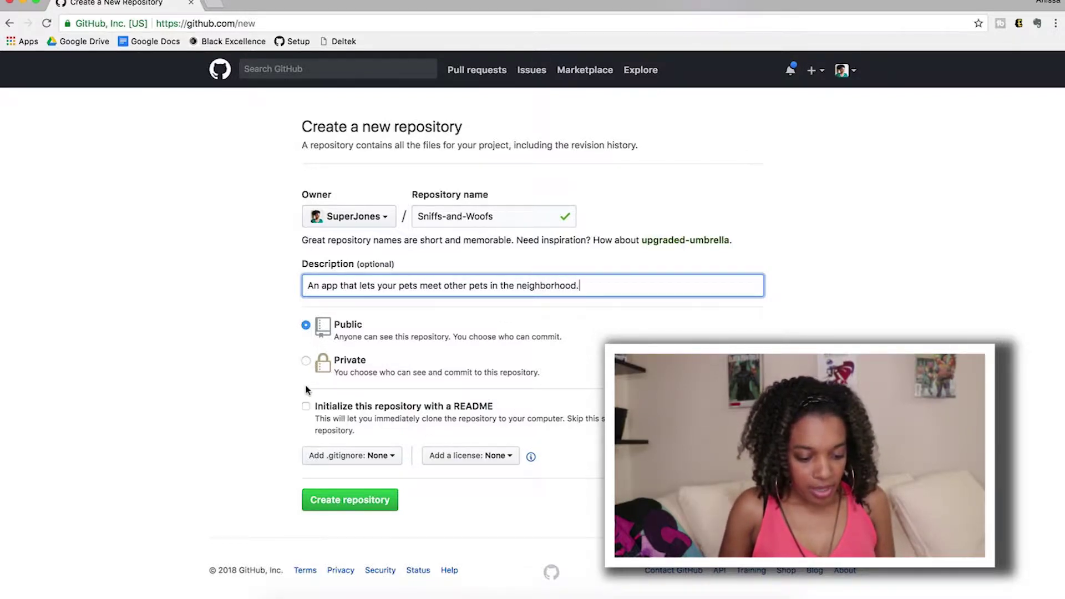
click(306, 408)
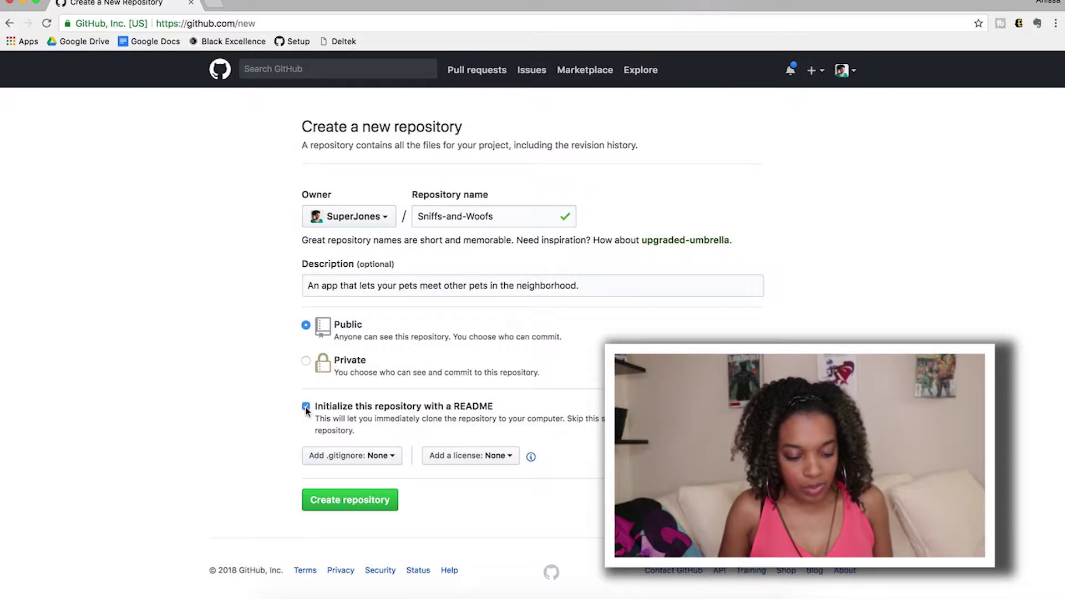
click(341, 500)
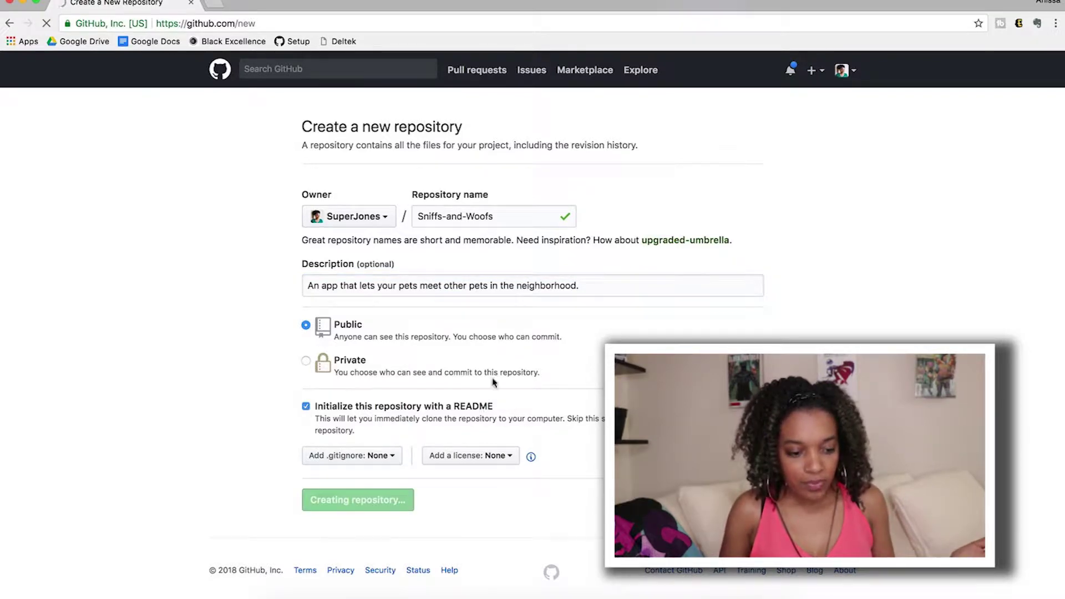
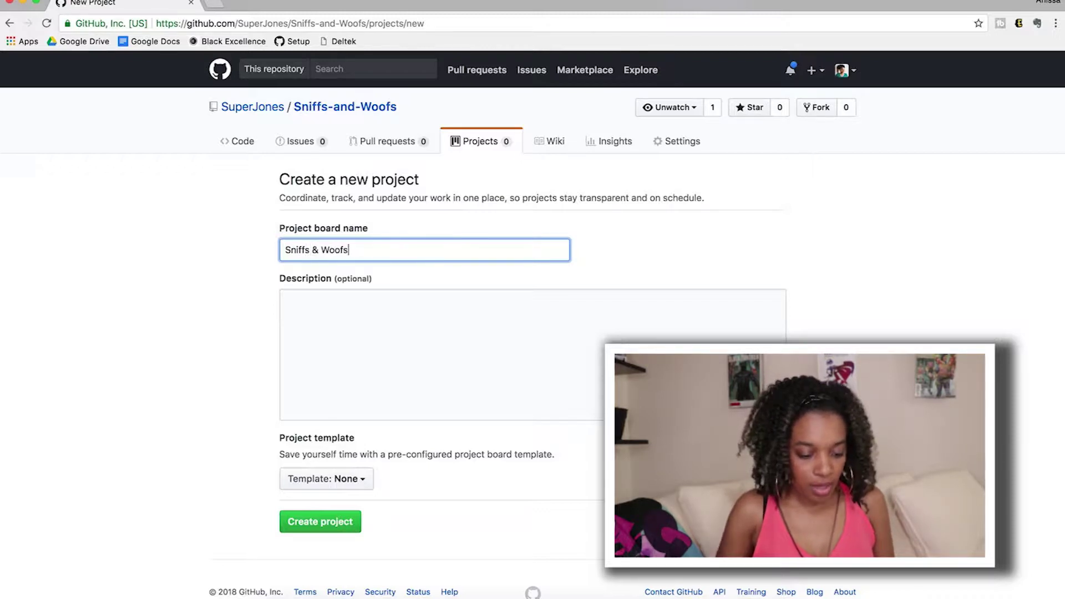
Create the "Sniffs & Woofs" project board without a template and add a column named ToDo
click(333, 530)
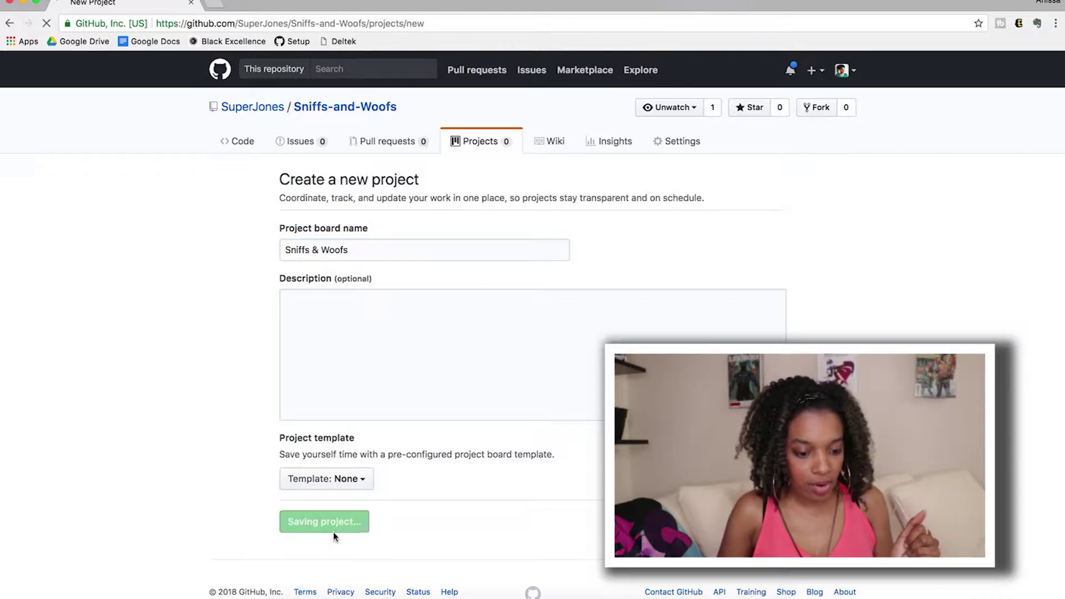
click(528, 283)
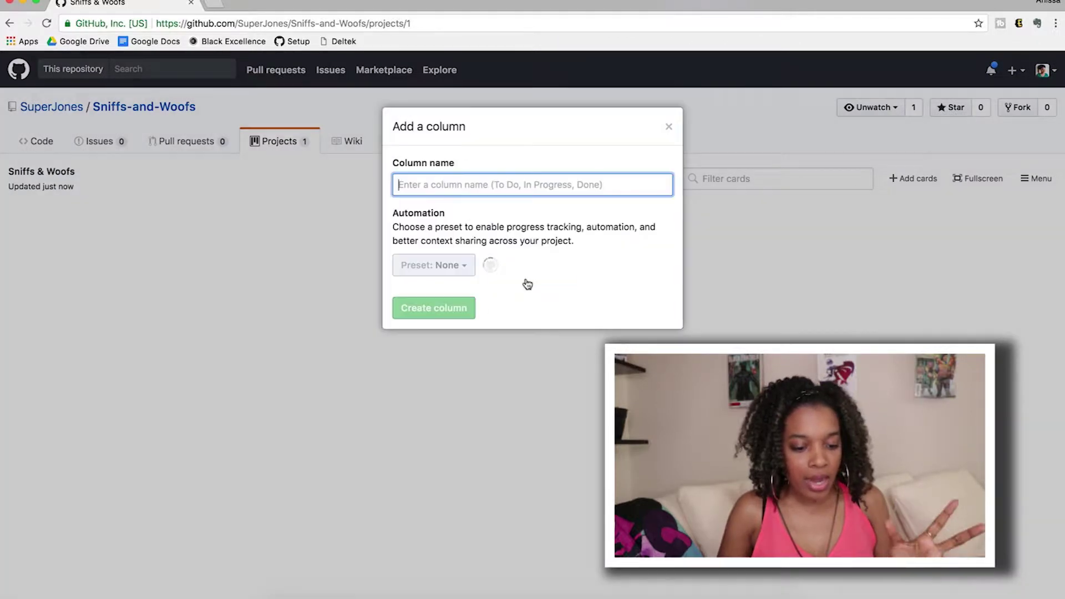
text(D)
key(BackSpace)
text(Todo)
key(Return)
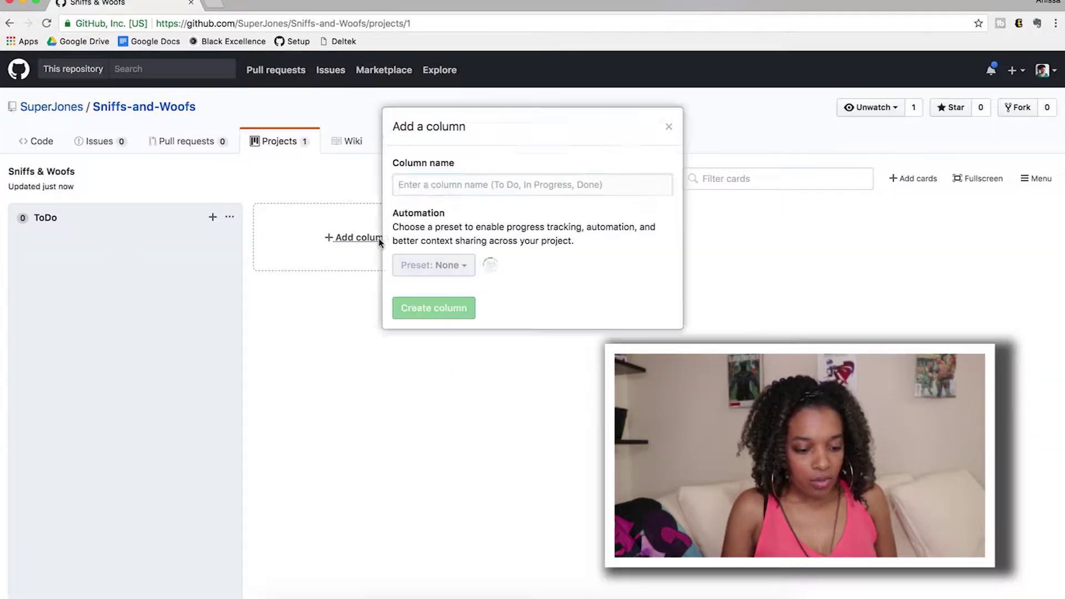
Add two more columns to the project board, named Doing and Done, without an automation preset
click(380, 241)
text(Doing)
key(Return)
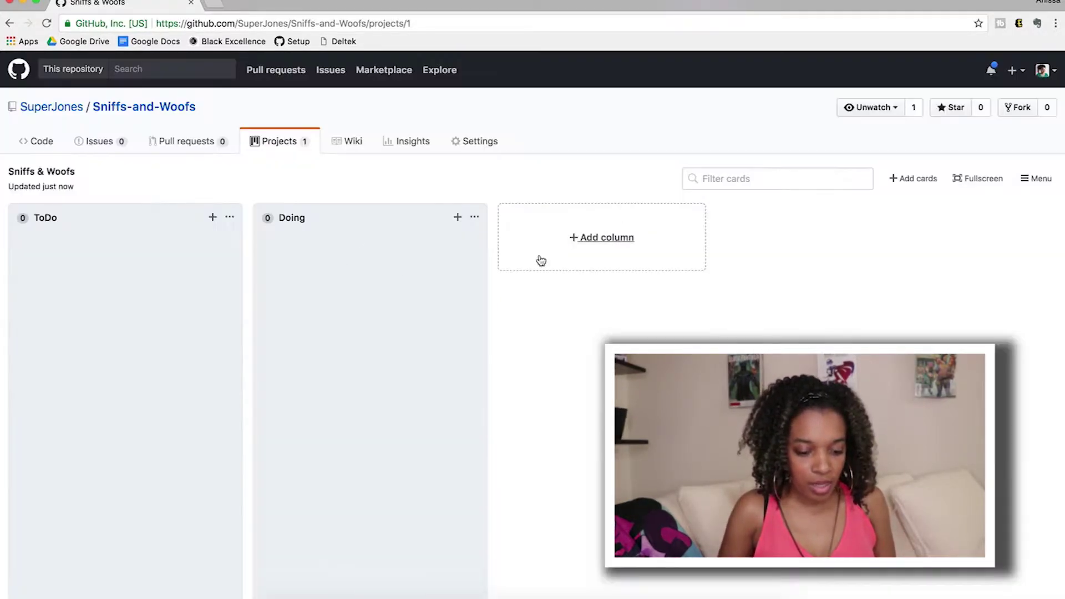
click(571, 240)
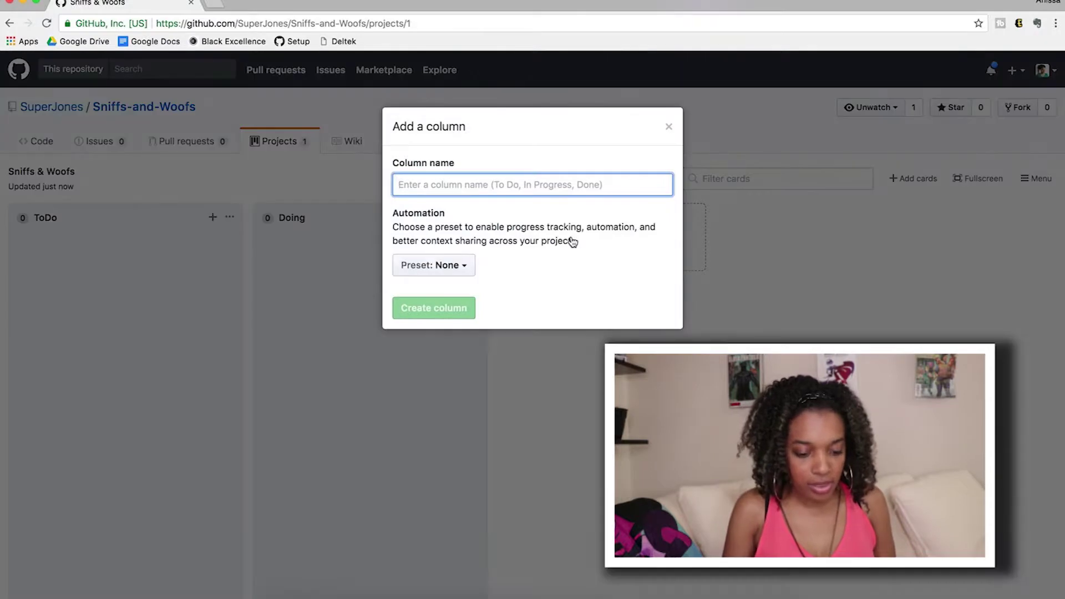
text(DOn)
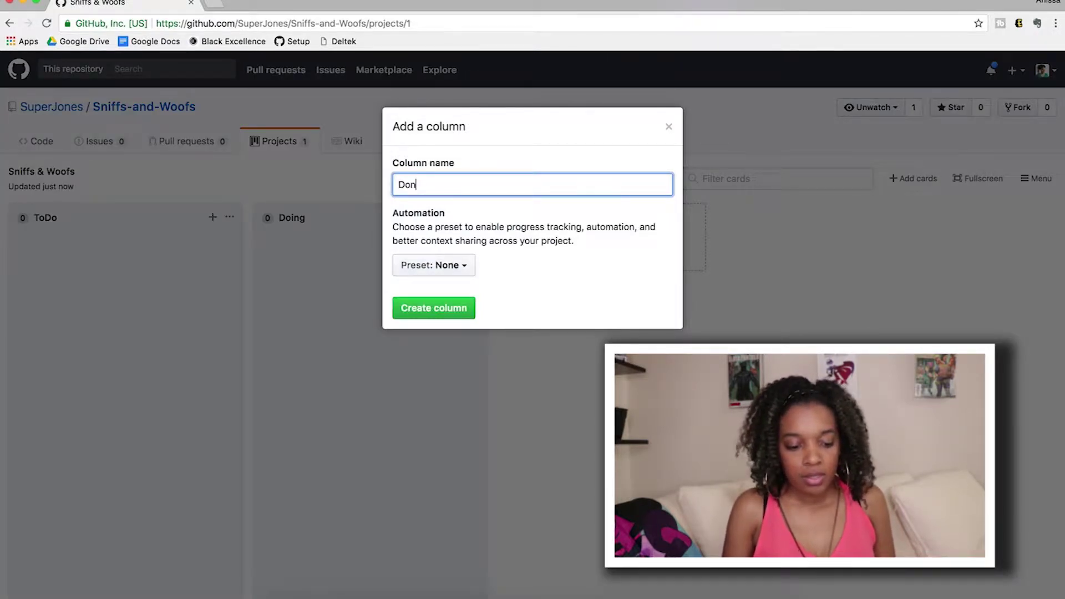
key(Return)
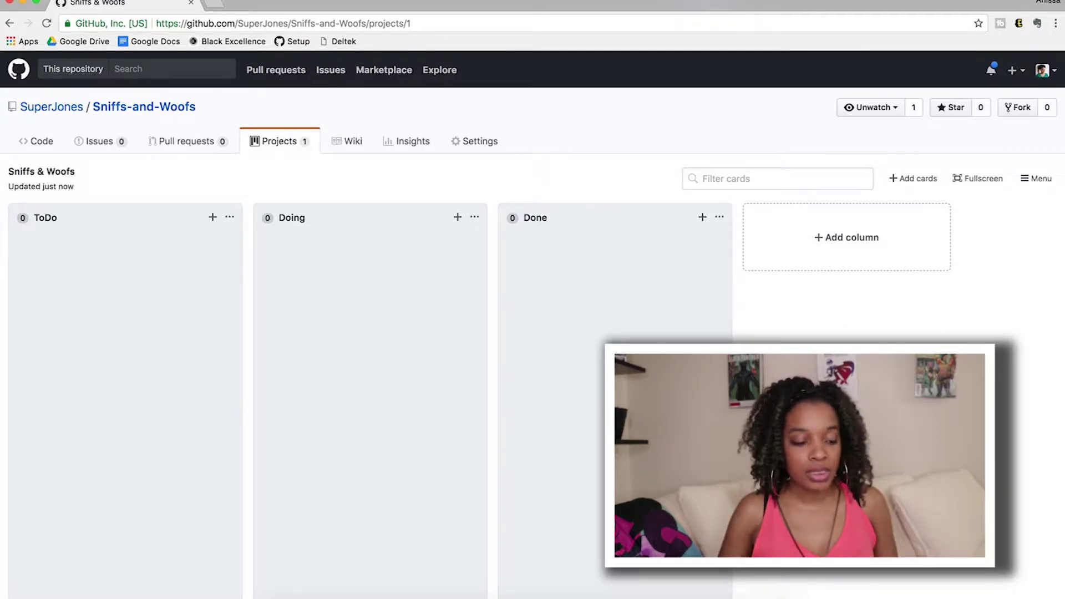
Add the notes "Create Designs" and "Create the HomePage" to the ToDo column
click(213, 218)
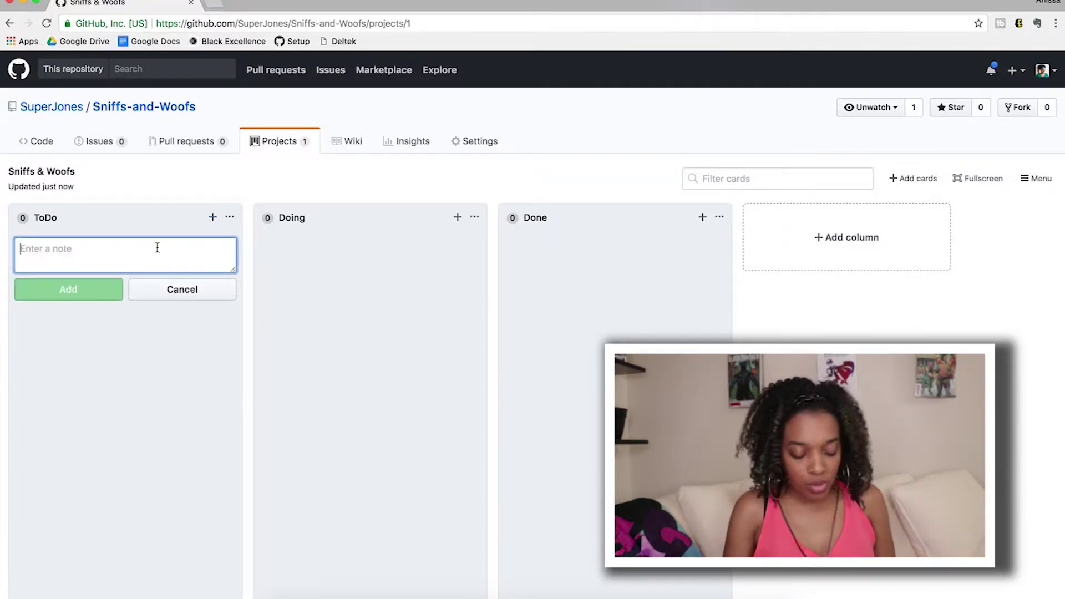
text(C)
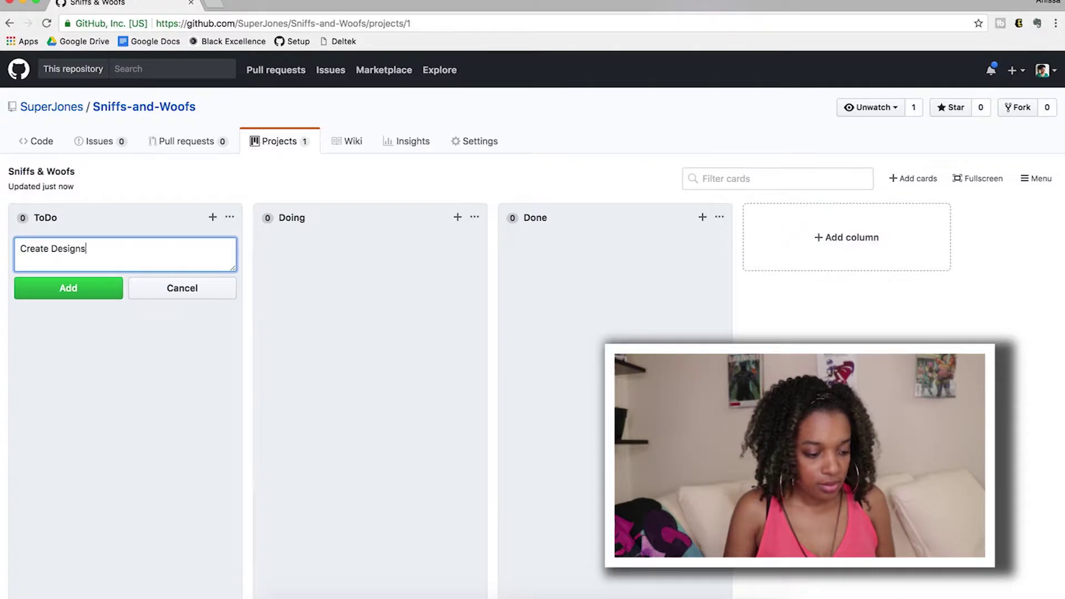
text(reate Designs)
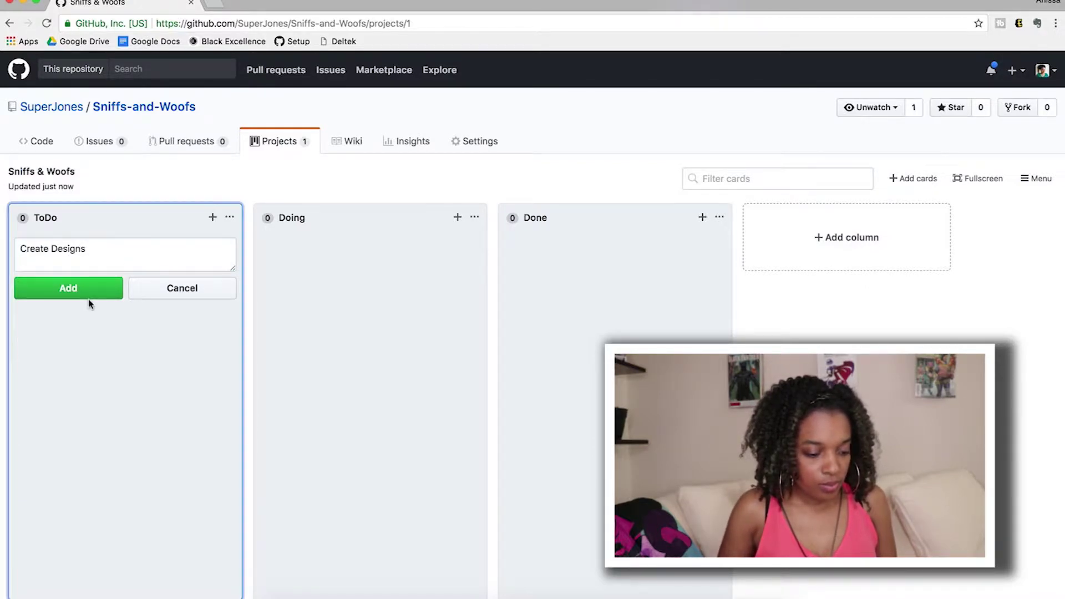
click(87, 290)
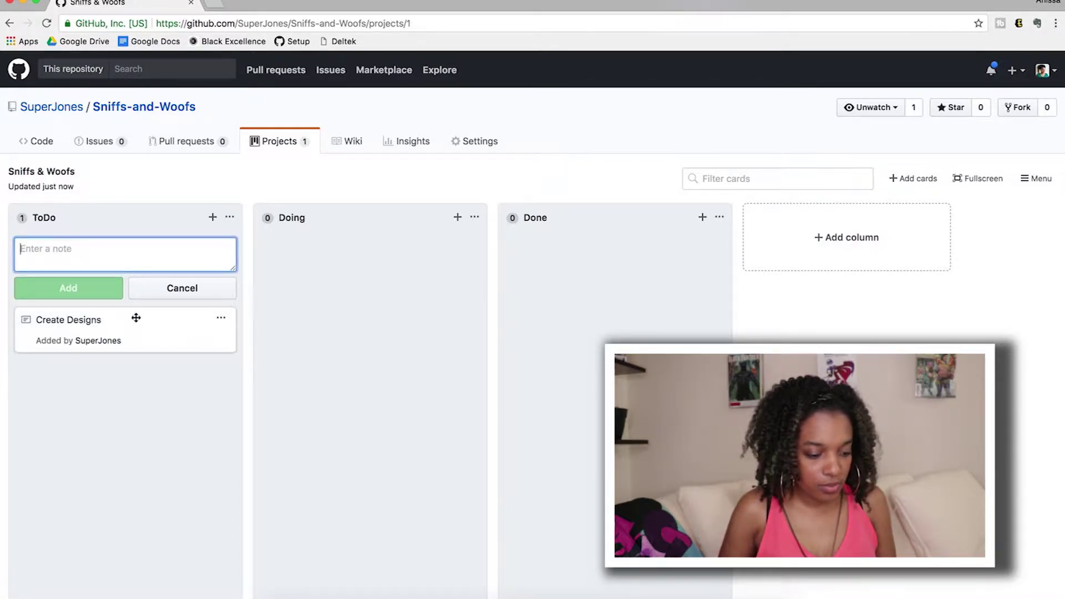
text(Create the HomePage)
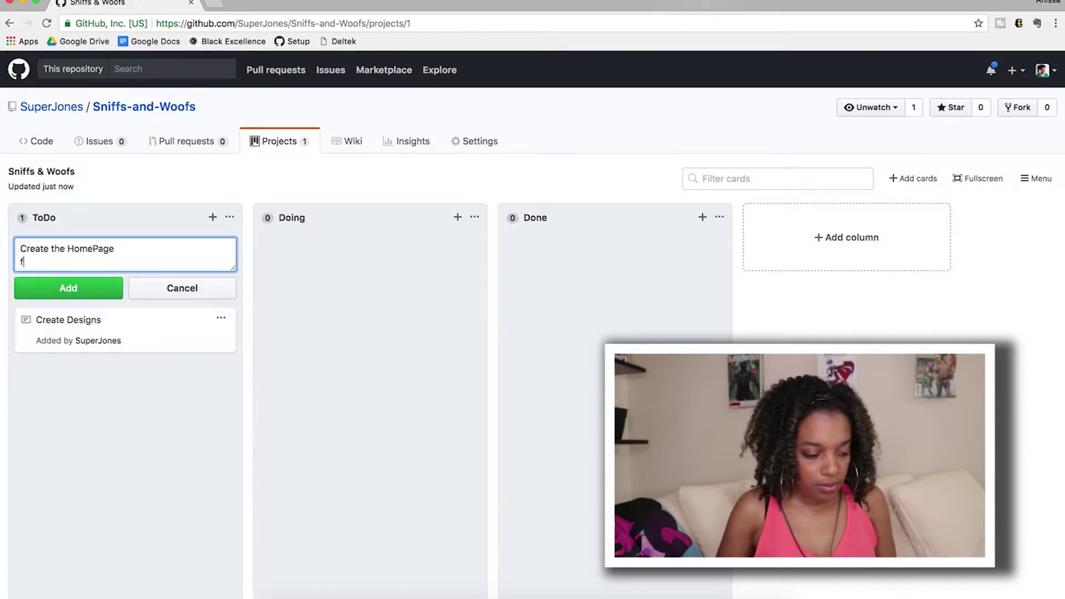
key(BackSpace)
click(84, 287)
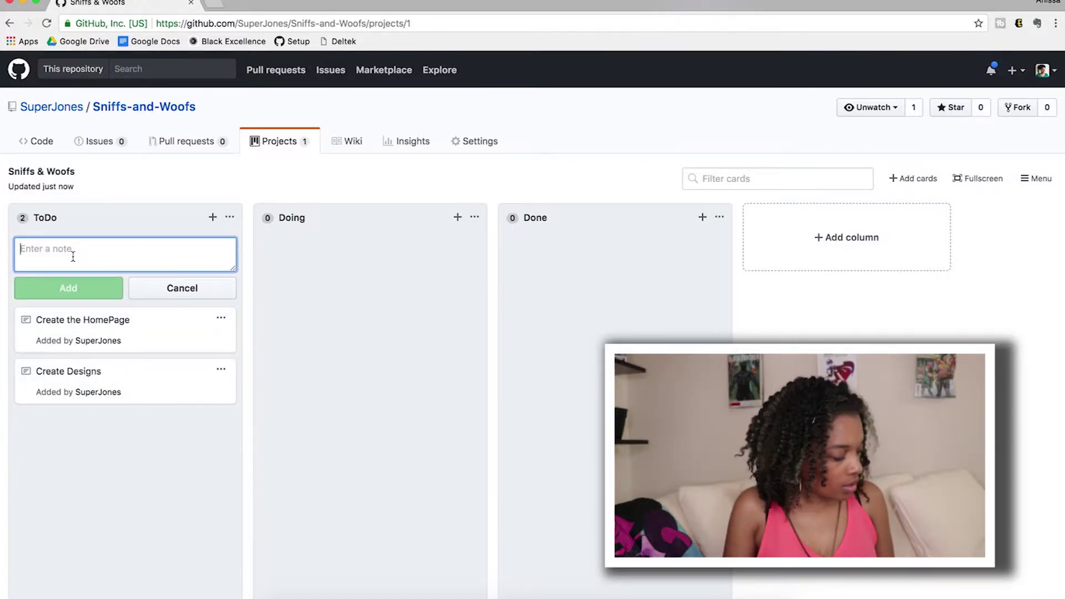
Add the notes "Create Sign in page" and "Create the Profile Page" to the ToDo column
text(Create Sign)
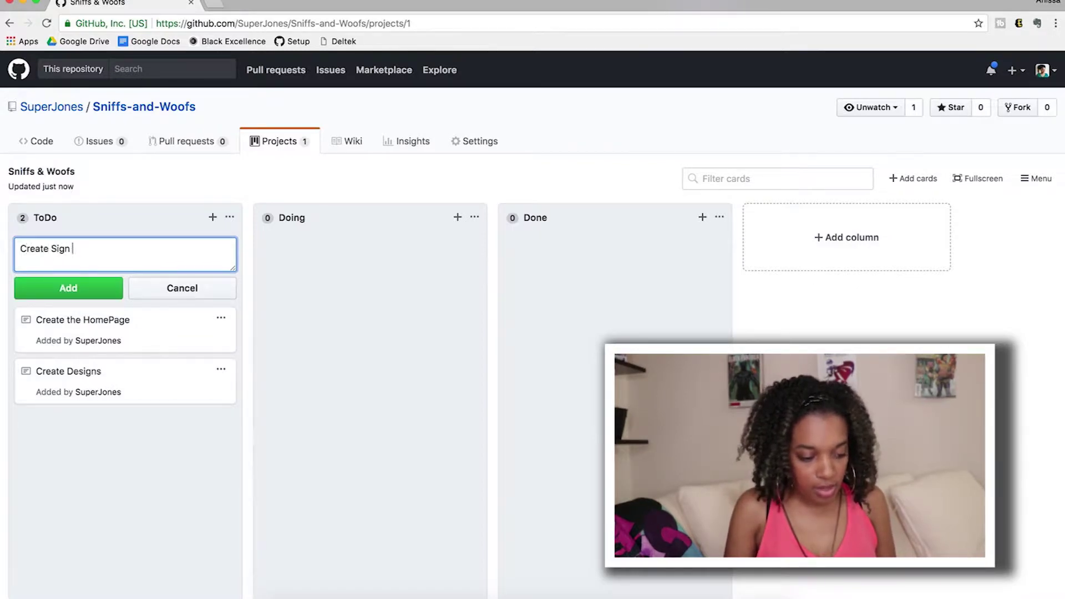
text( in page)
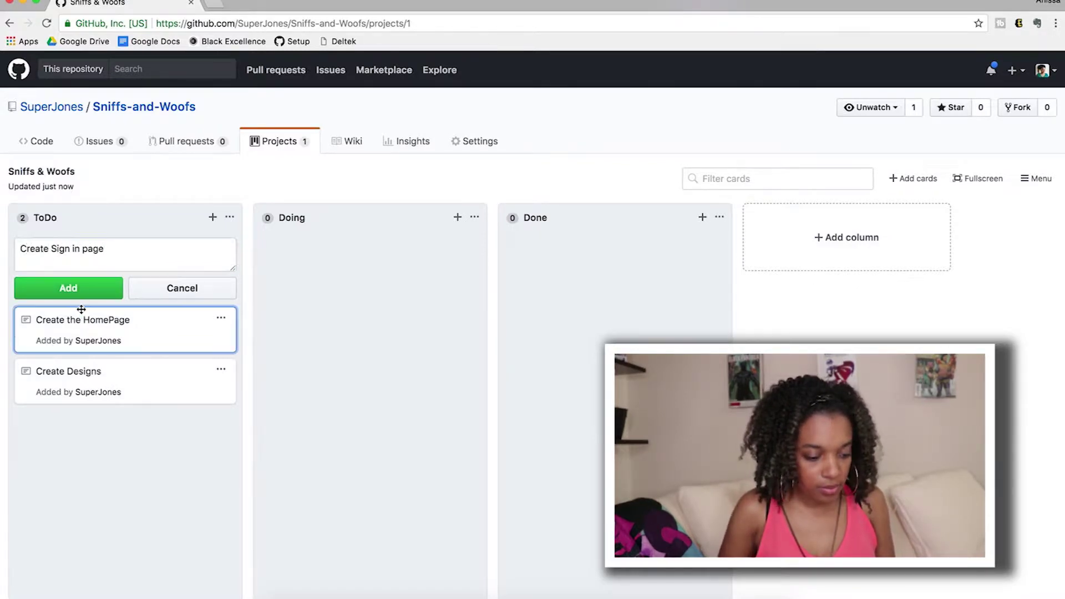
click(83, 286)
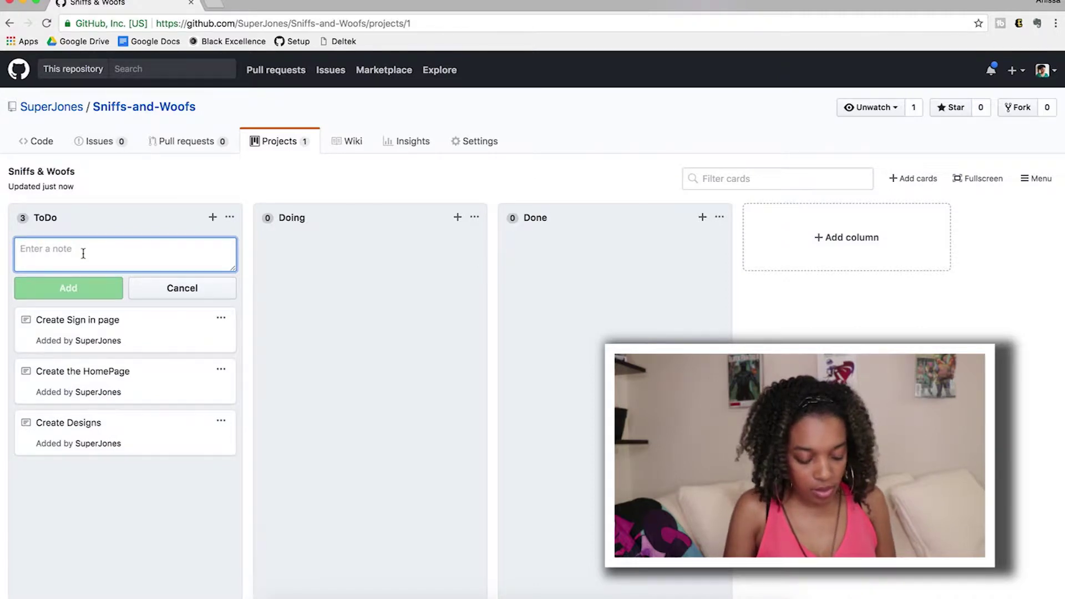
text(C)
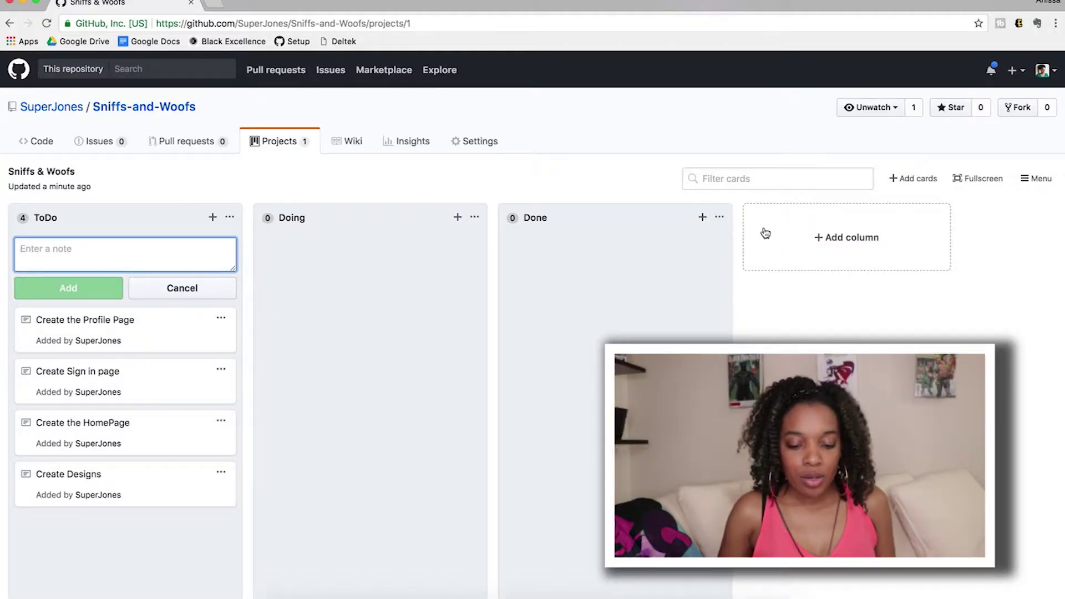
Add a column named "Ready for 508" and place it between the Doing and Done columns
click(853, 238)
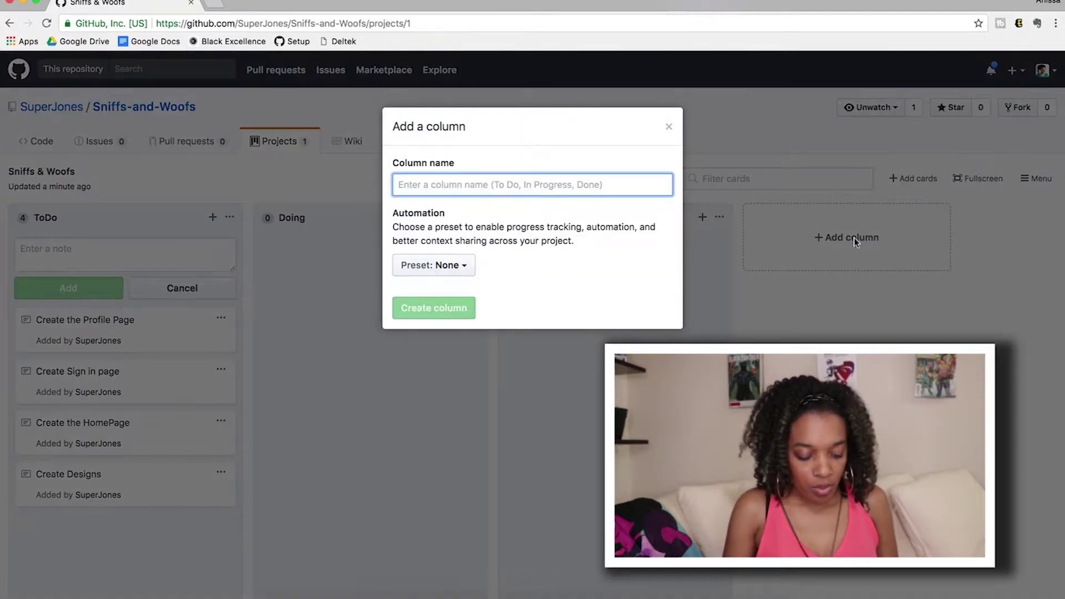
text(Ready for 508)
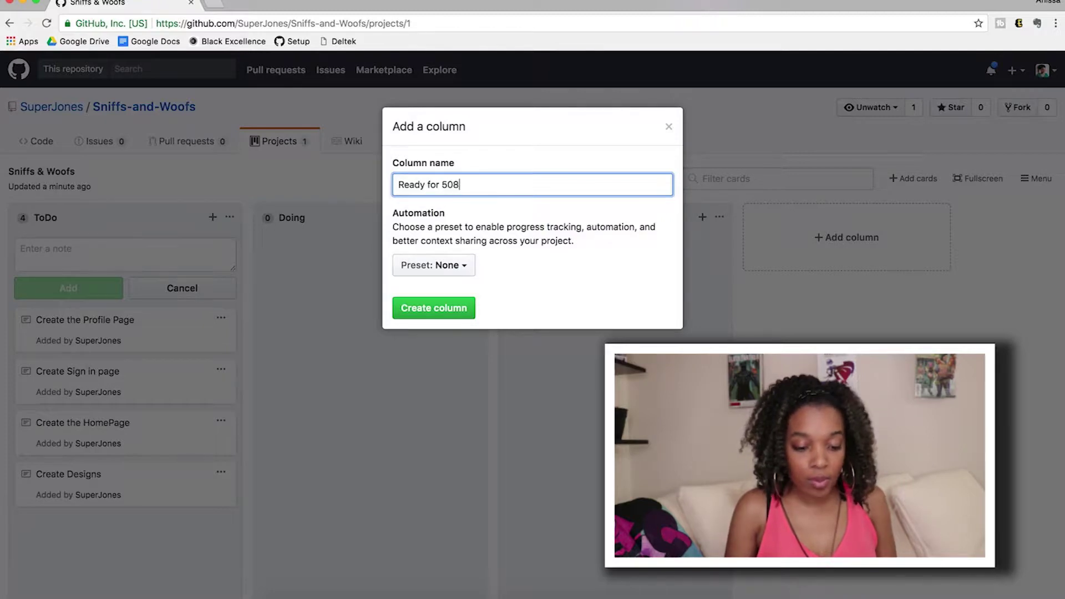
key(Return)
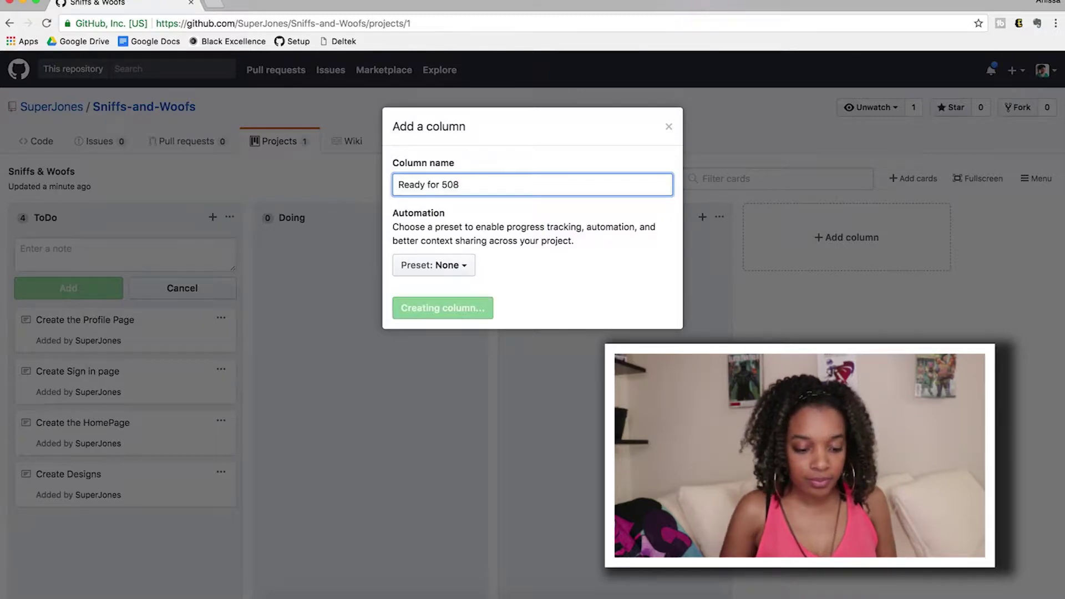
drag(821, 219, 817, 288)
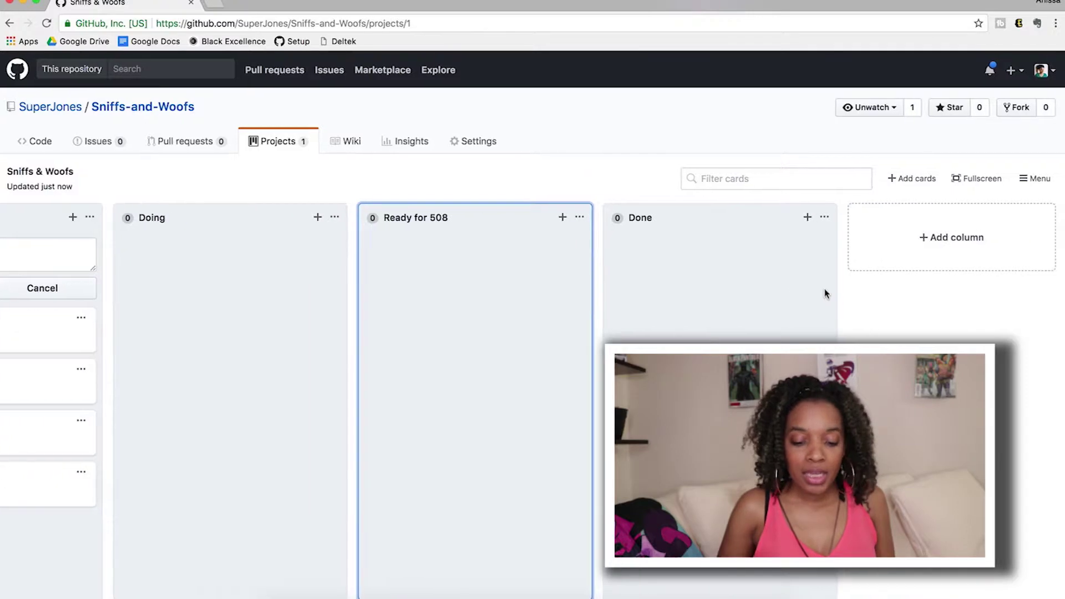
Add two columns named "Doing 508" and "Pass" to the end of the board
click(950, 244)
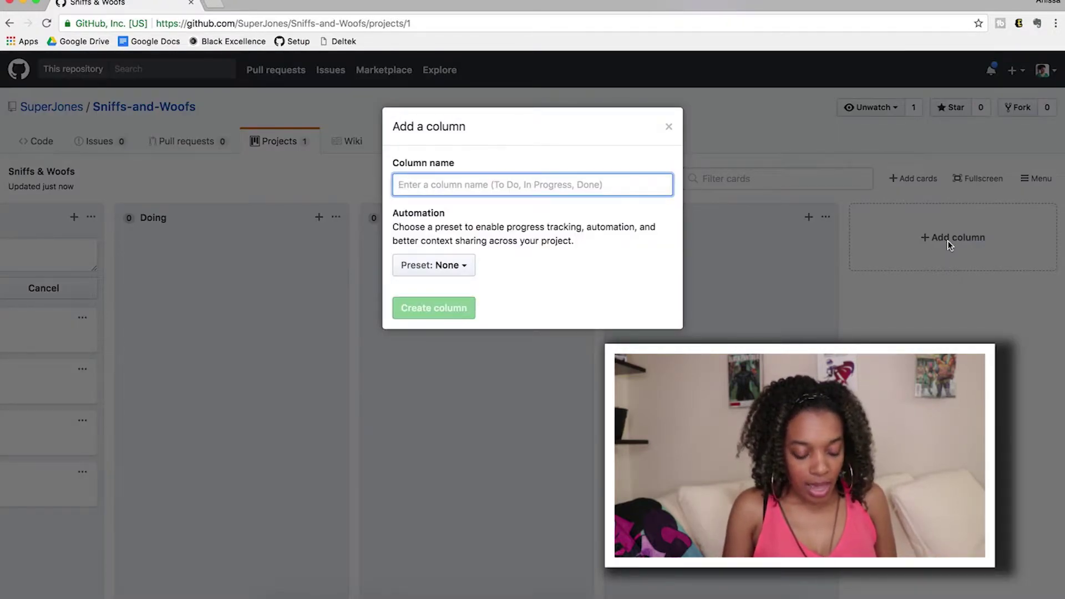
text(Doing 508)
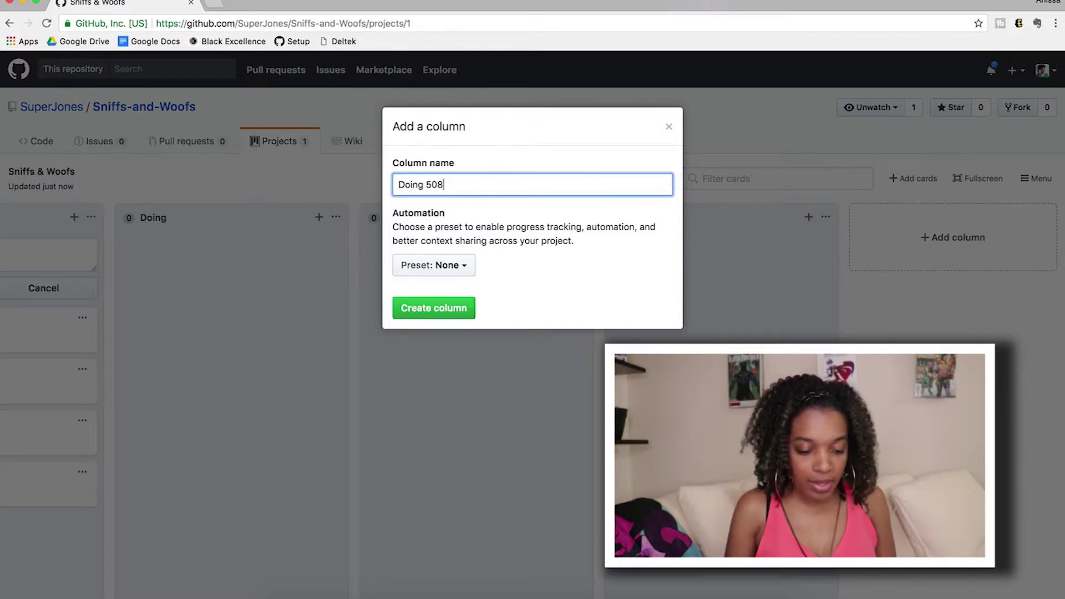
key(Return)
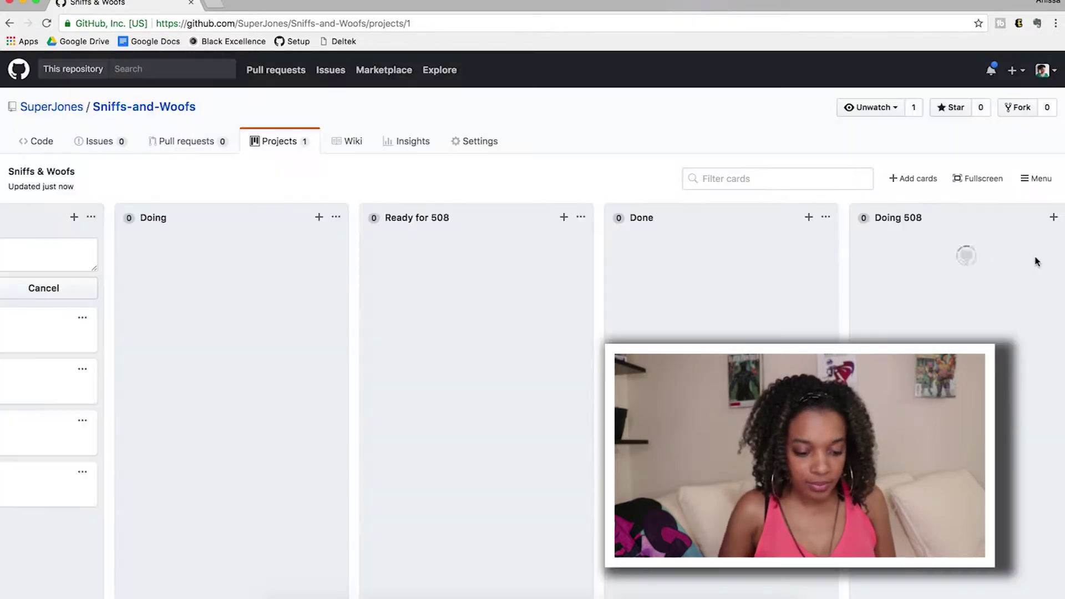
scroll(963, 242, right, 5)
click(947, 231)
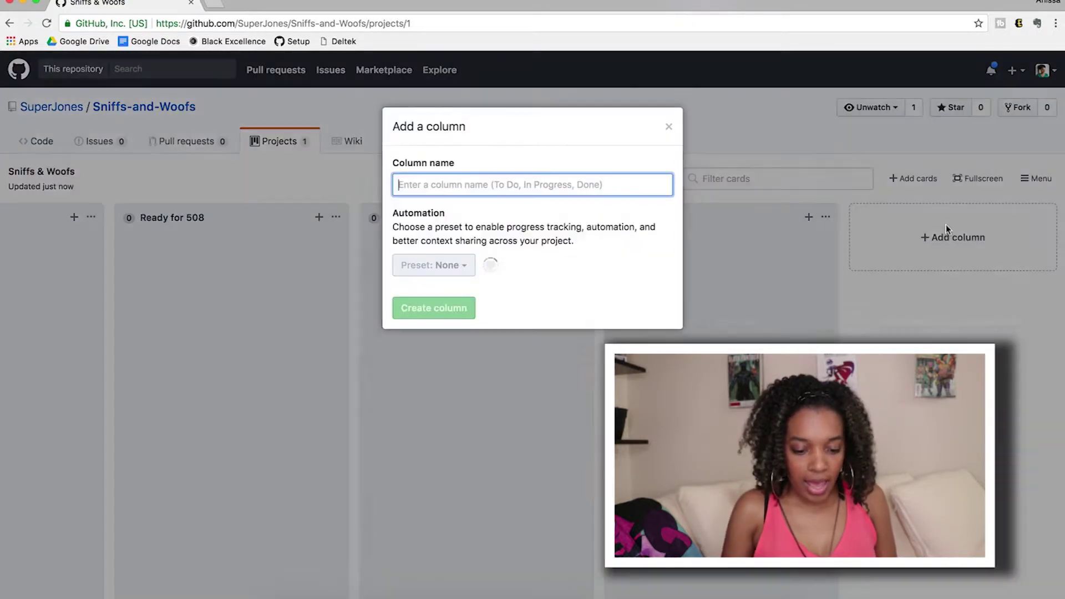
text(Pass)
key(Return)
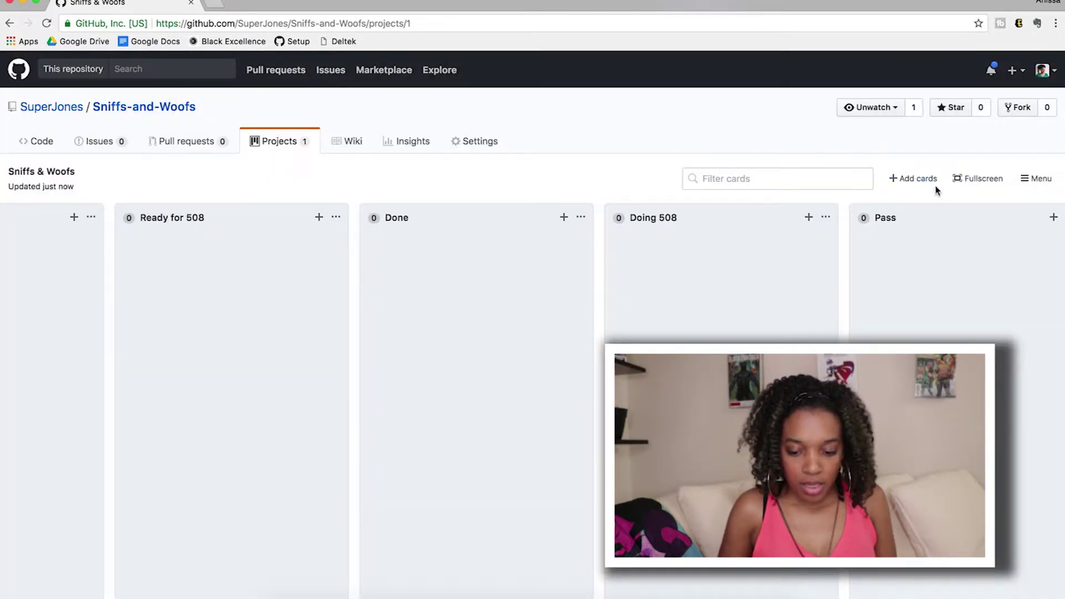
Add a column named "Fail 508" and move the Done column behind it to the end of the board
click(922, 180)
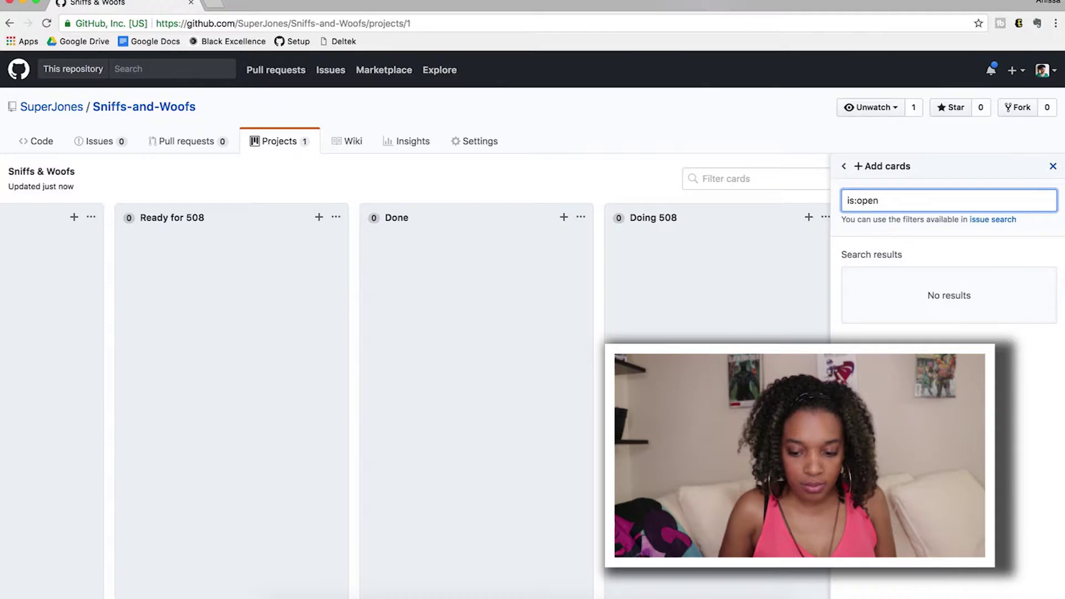
click(1053, 166)
scroll(958, 244, right, 8)
click(957, 244)
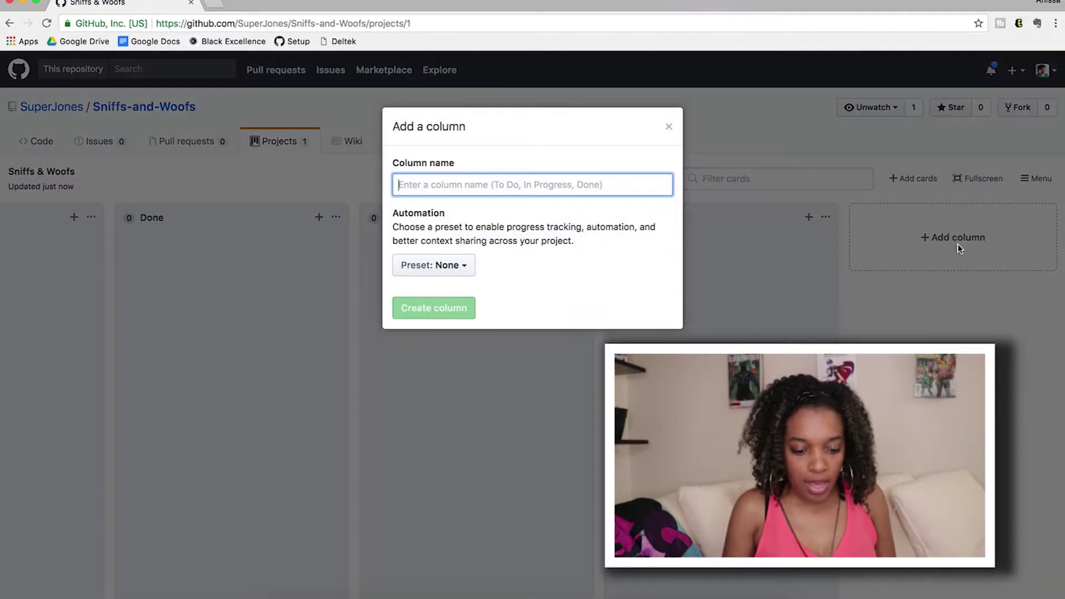
text(Fail 508)
key(Return)
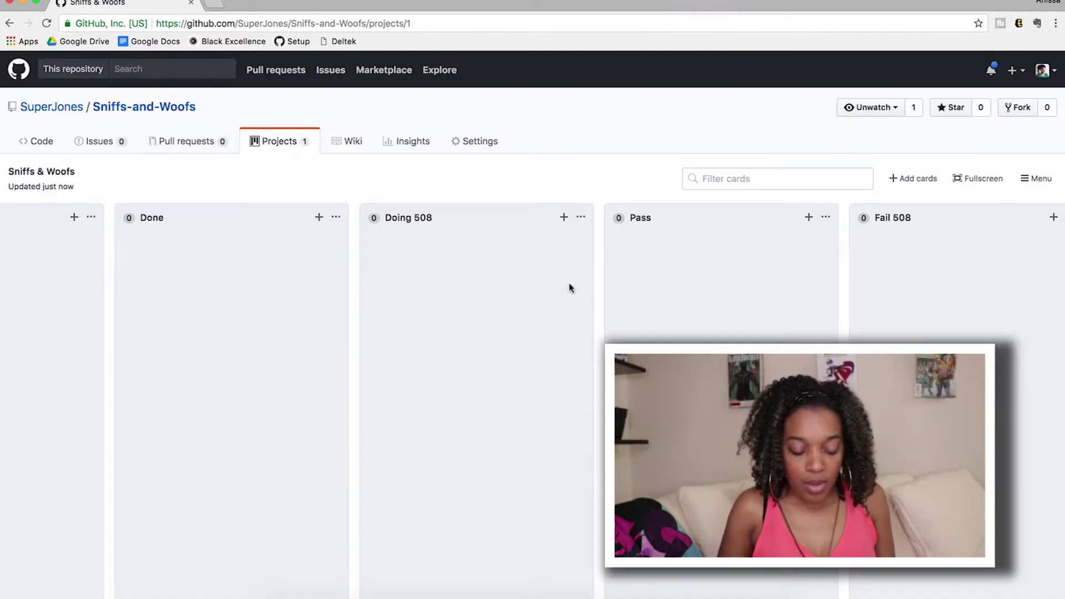
scroll(571, 287, left, 3)
drag(362, 224, 959, 229)
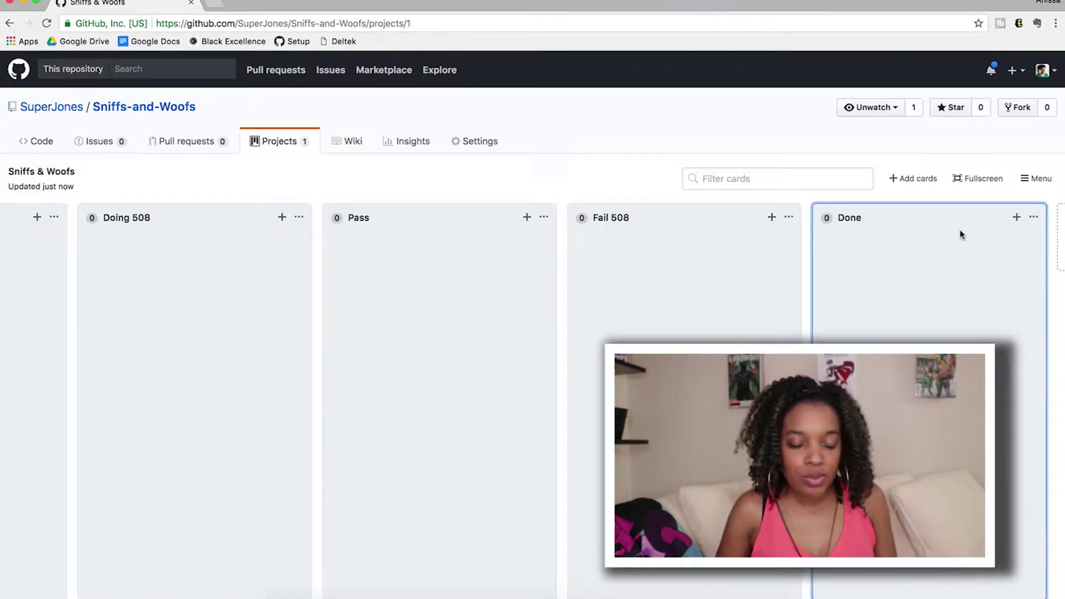